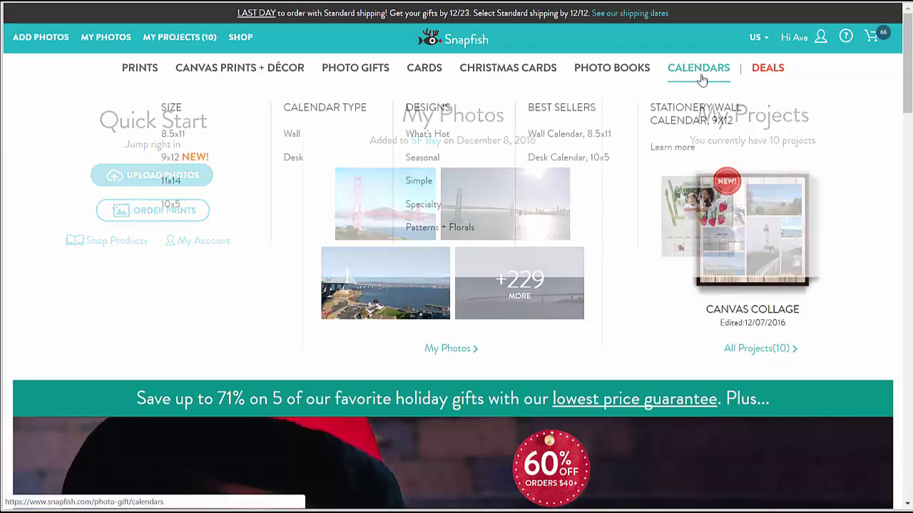
- Open the Calendars listing and browse the calendar sizes and their prices
left_click(703, 80)
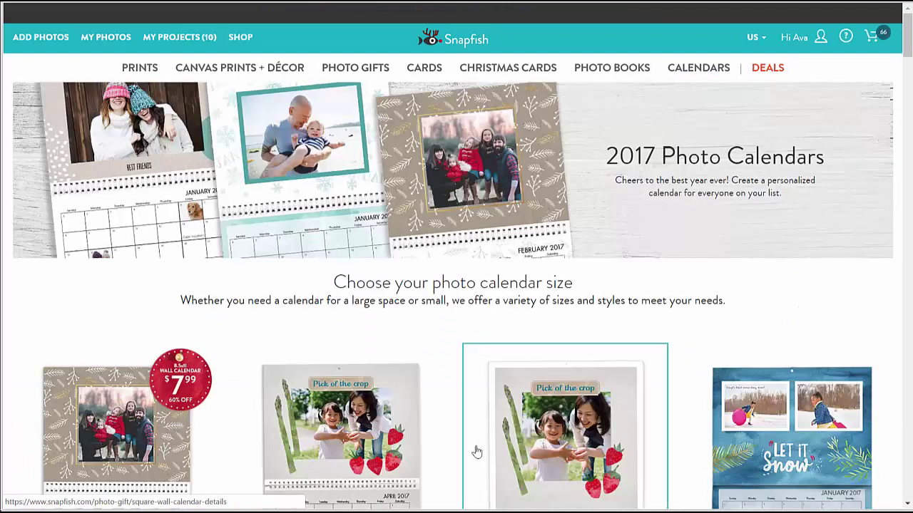
scroll(444, 428, "down", 5)
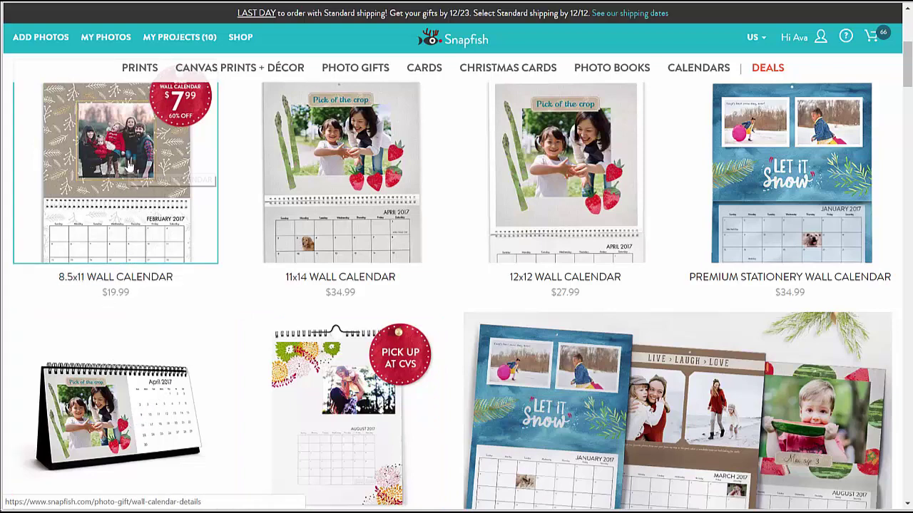
scroll(128, 171, "up", 1)
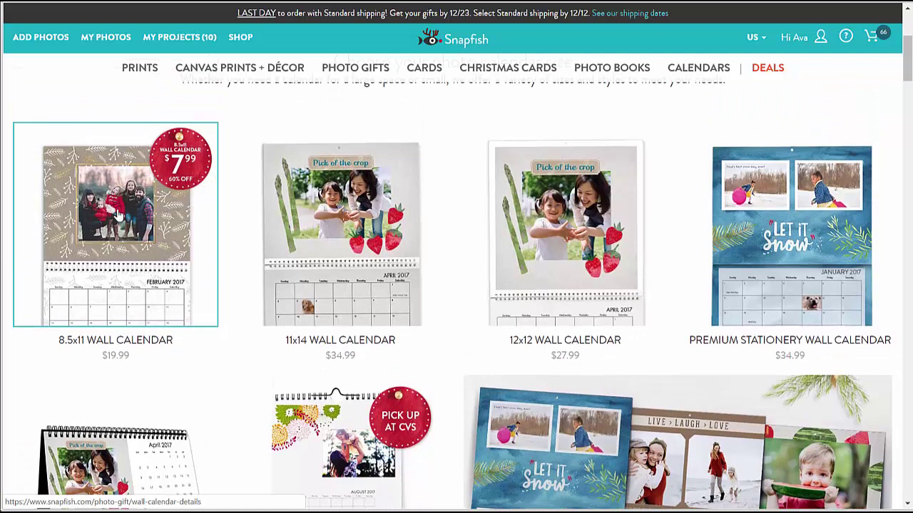
- Open the 8.5x11 wall calendar, keep 8.5" x 11" starting January 2017, and show Seasonal designs
left_click(120, 215)
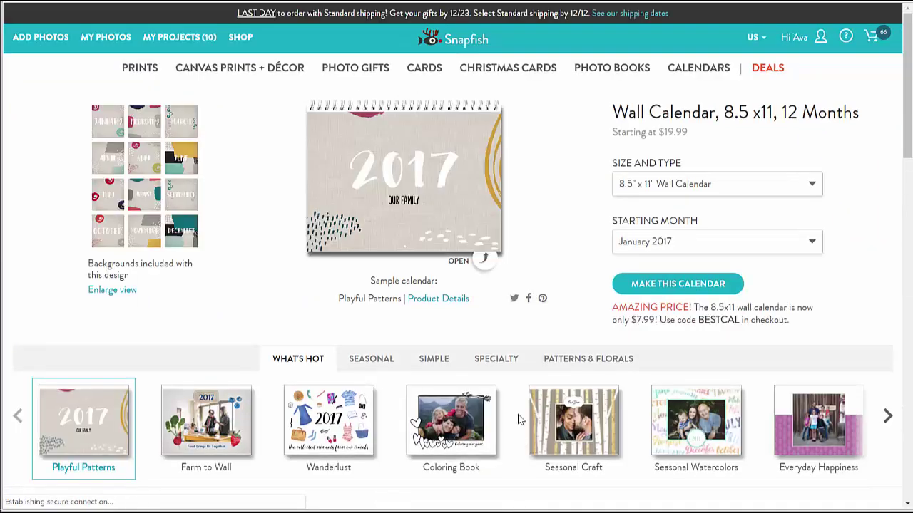
left_click(813, 184)
left_click(814, 187)
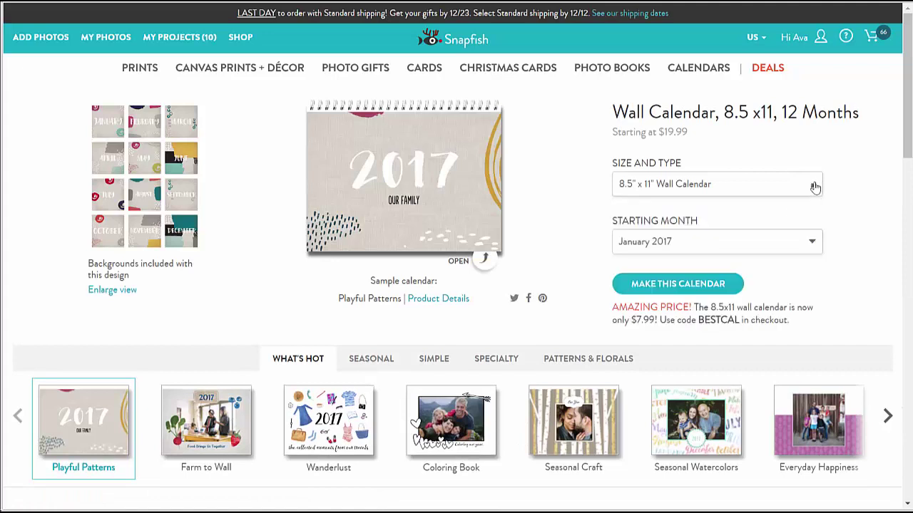
left_click(815, 246)
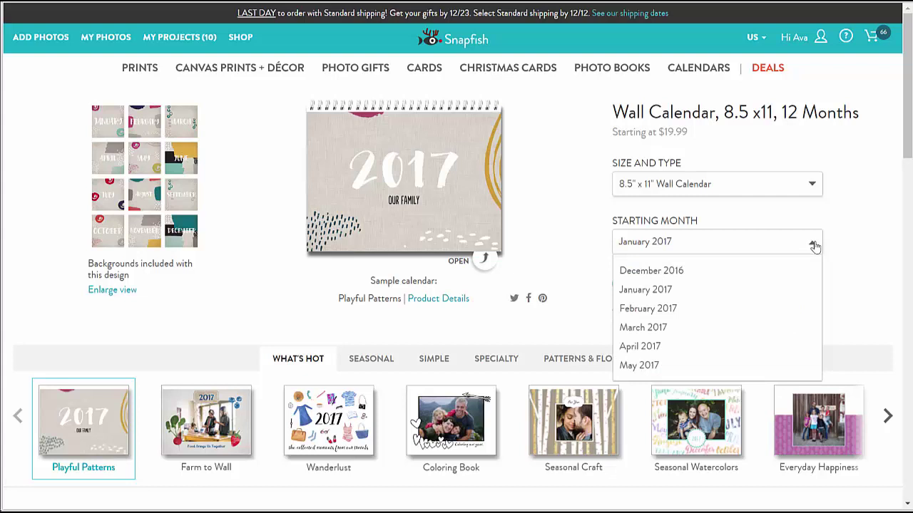
left_click(814, 246)
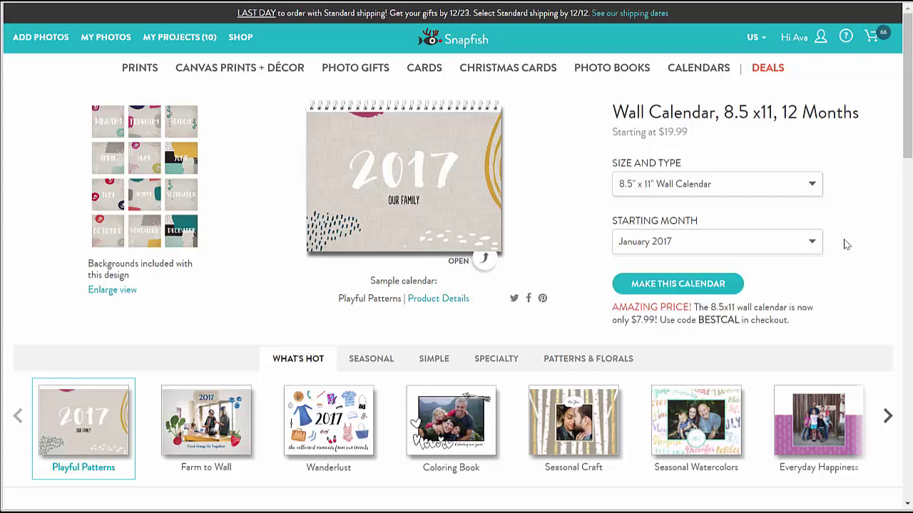
scroll(847, 271, "down", 2)
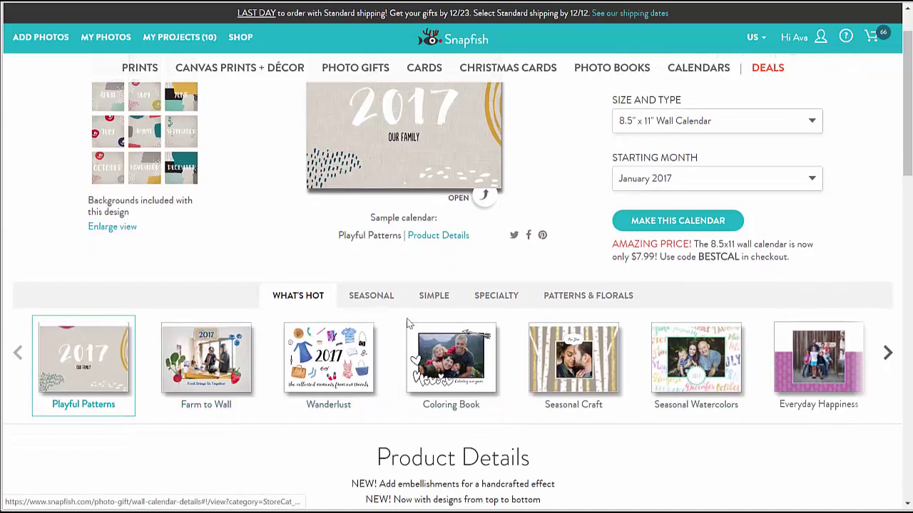
left_click(369, 296)
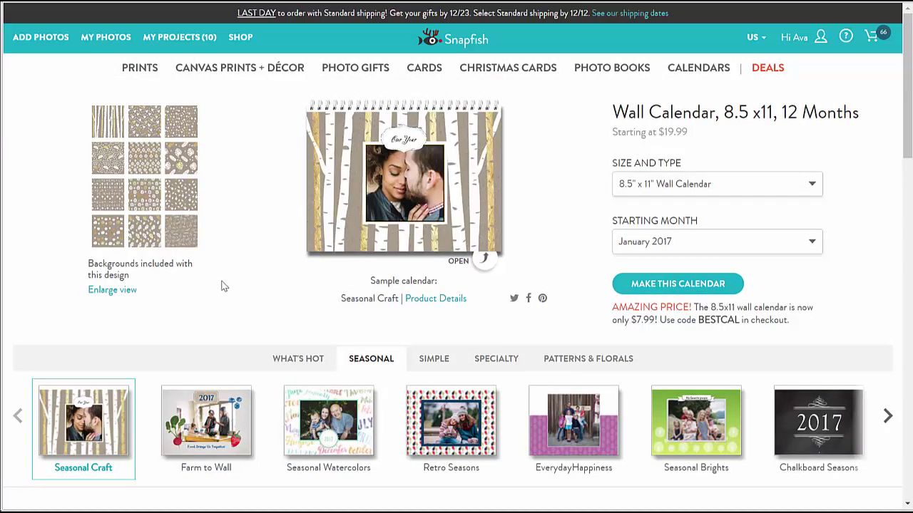
- Preview Playful Patterns from What's Hot, including its months and swatches, and start making the calendar with it
left_click(299, 360)
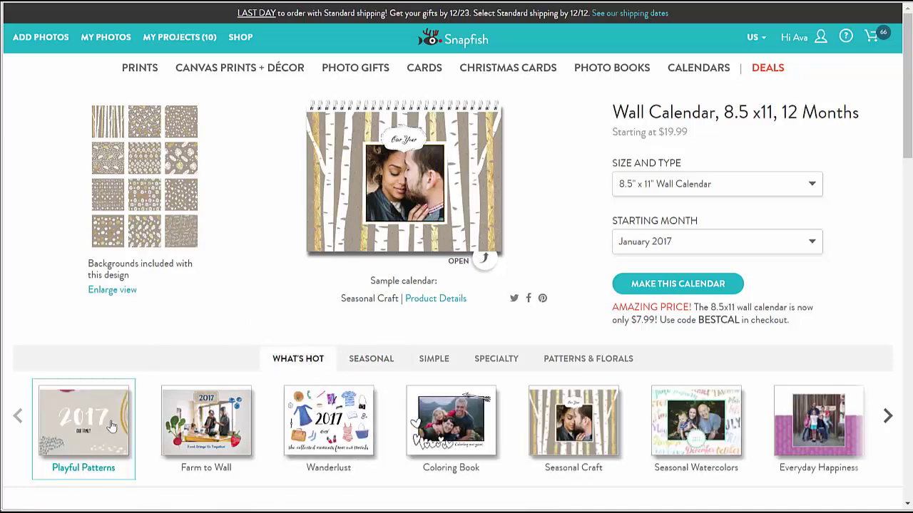
left_click(111, 426)
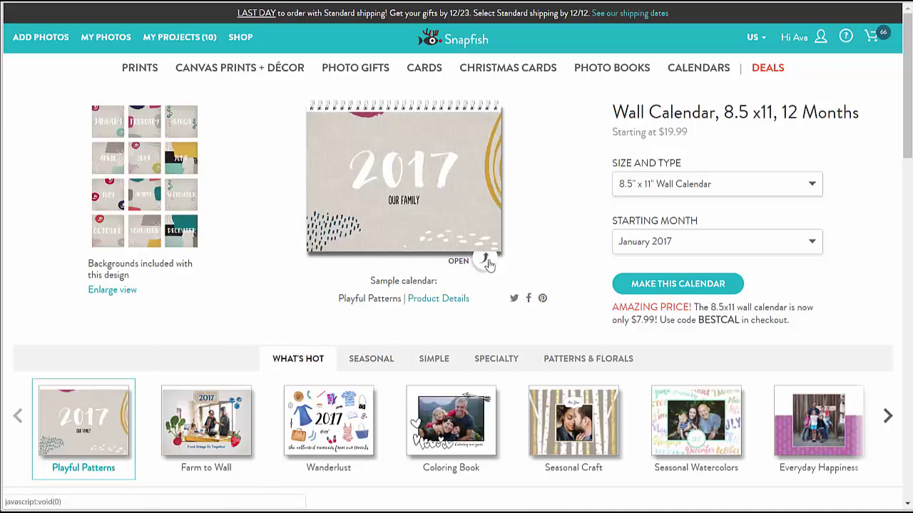
left_click(485, 261)
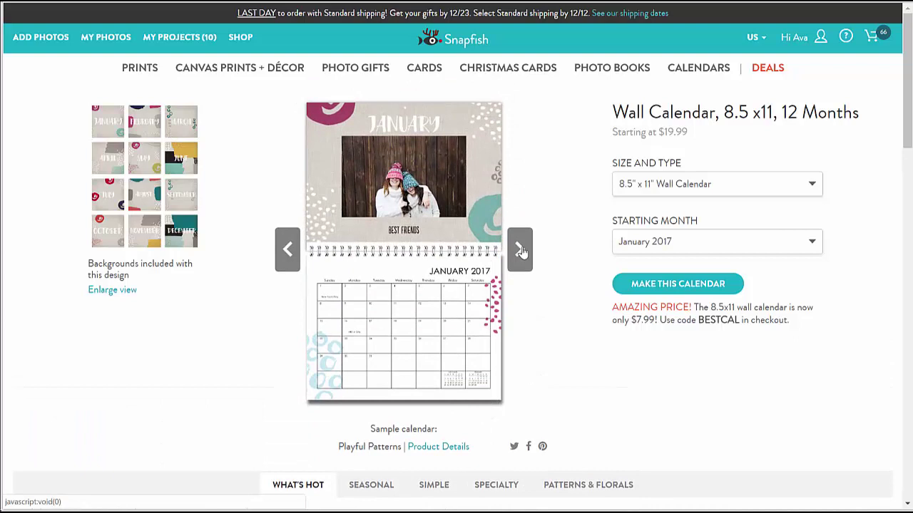
left_click(520, 250)
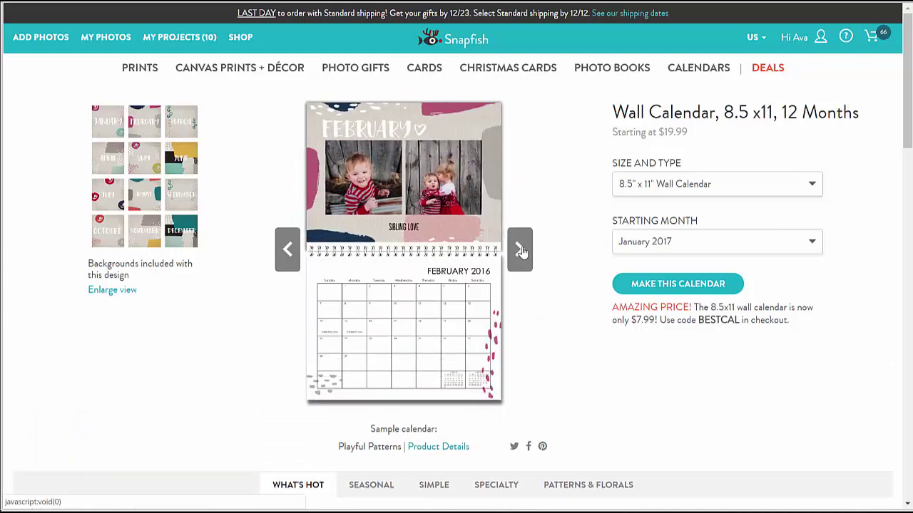
left_click(520, 249)
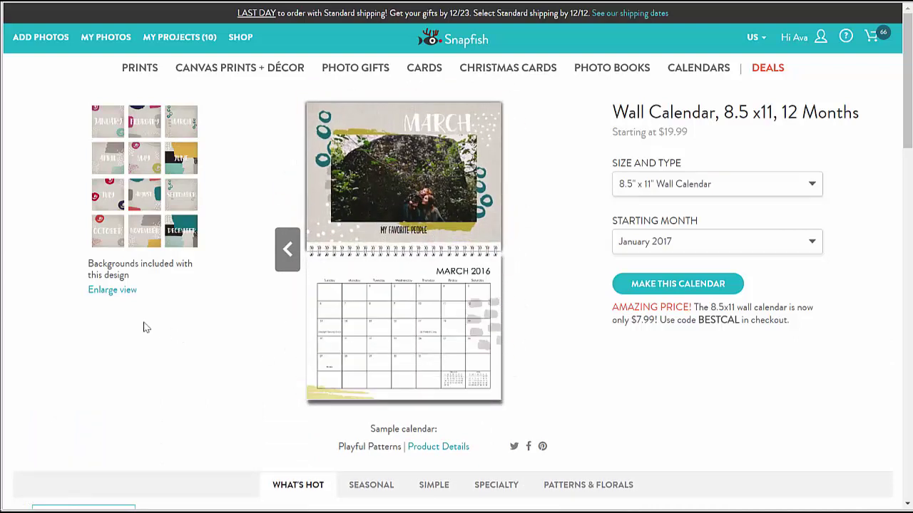
left_click(126, 298)
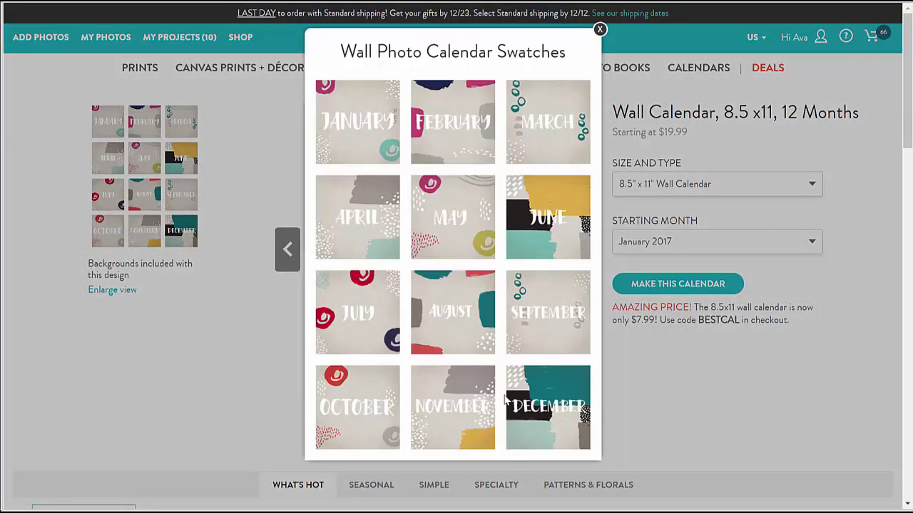
left_click(600, 31)
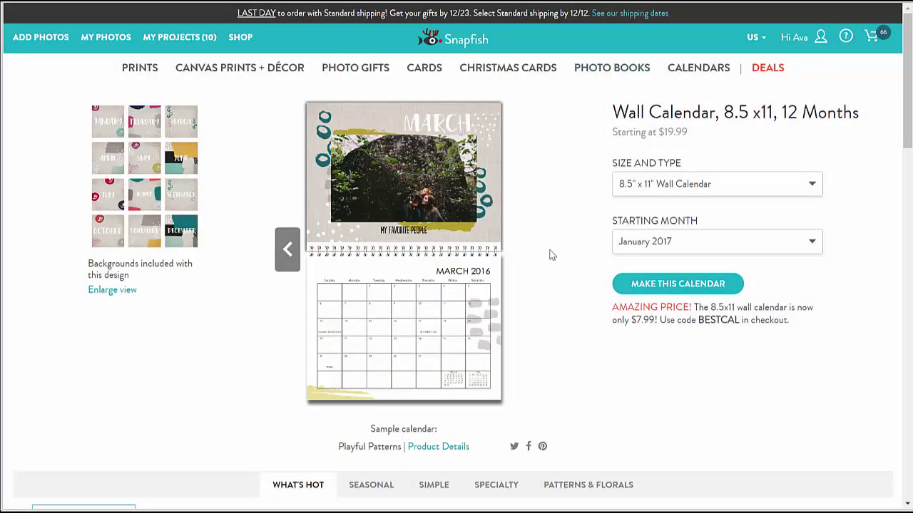
left_click(679, 285)
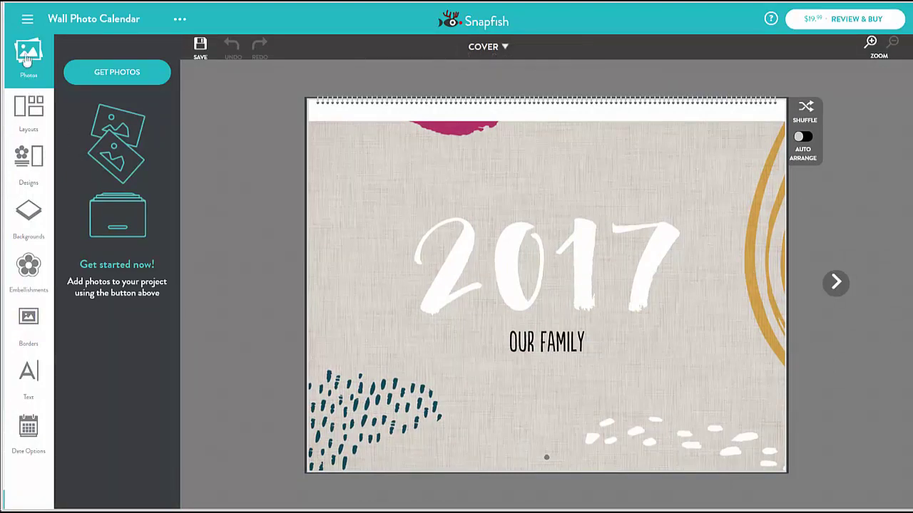
- Browse the editor's Layouts, Designs, Backgrounds, Embellishments, Borders and Text panels
left_click(27, 107)
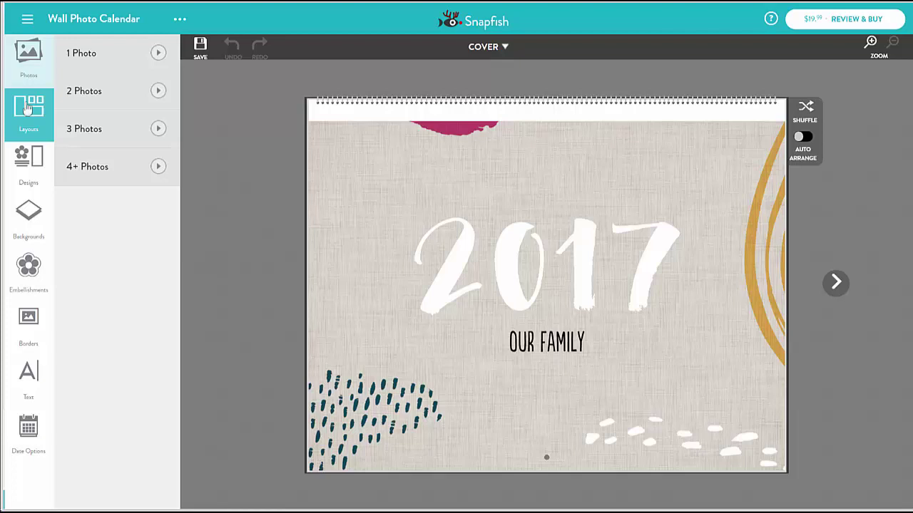
left_click(27, 151)
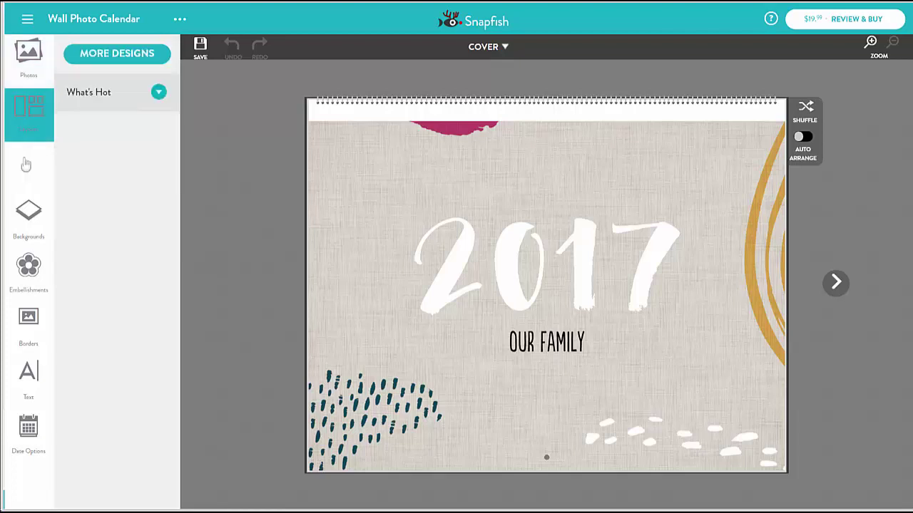
left_click(27, 223)
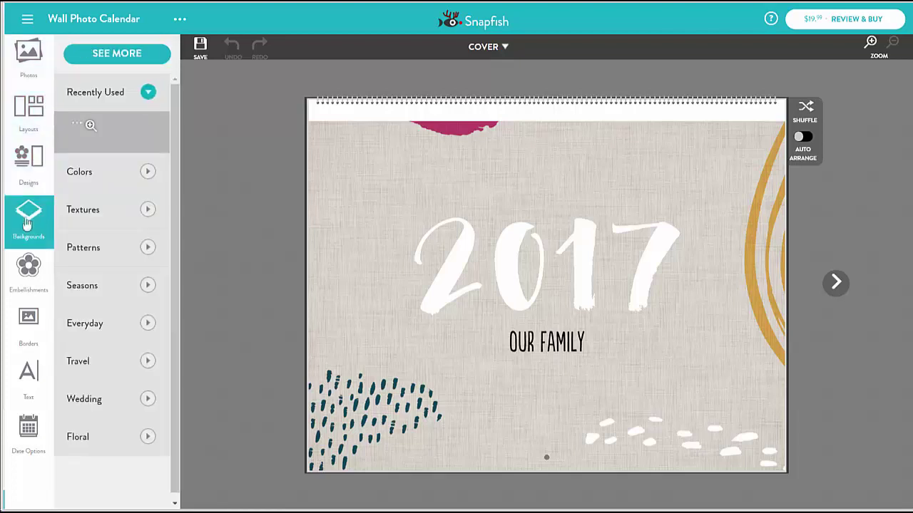
left_click(26, 276)
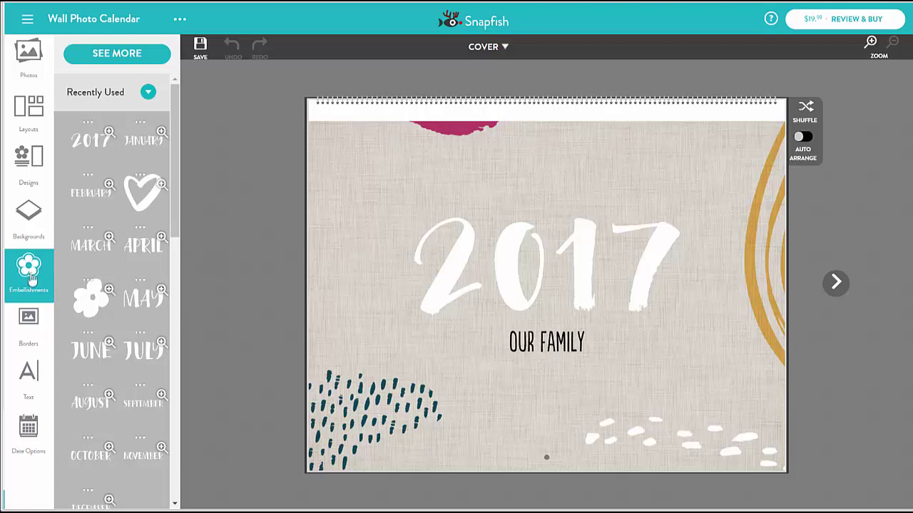
left_click(28, 328)
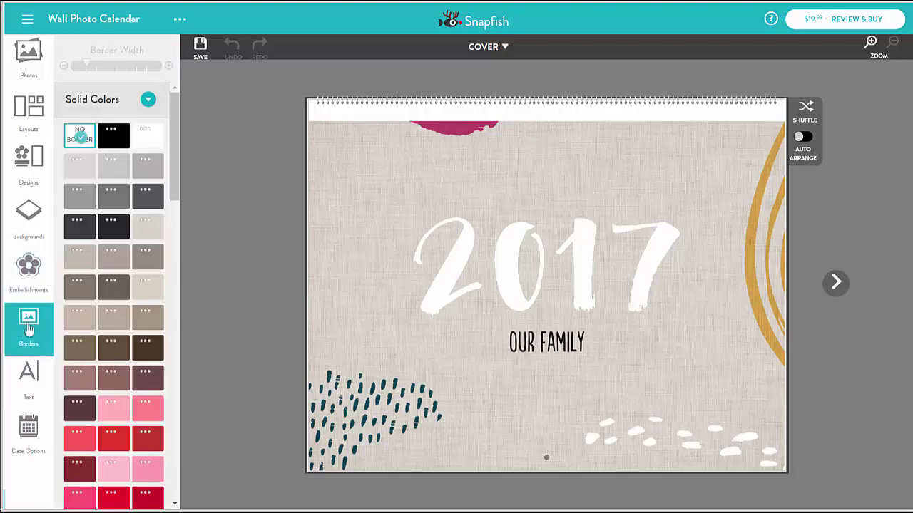
left_click(28, 380)
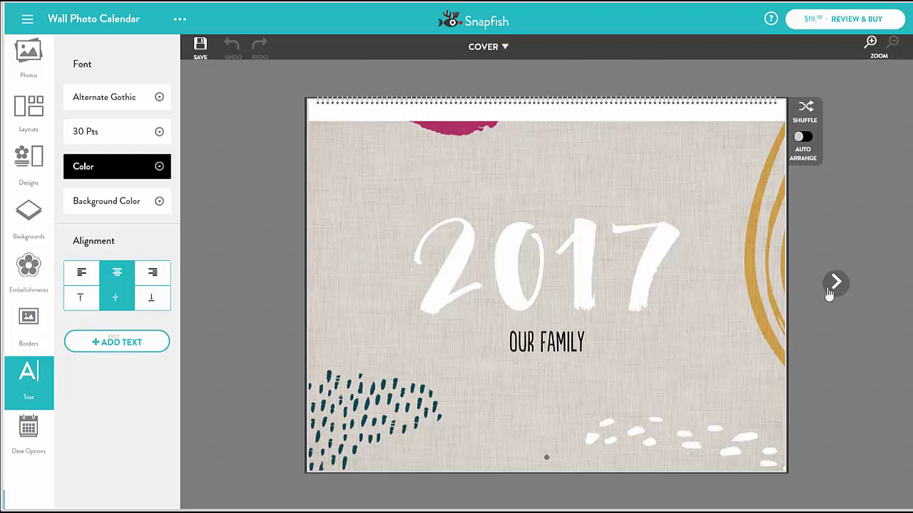
- Page through January and February 2017, then jump to the May 2017 page
left_click(836, 285)
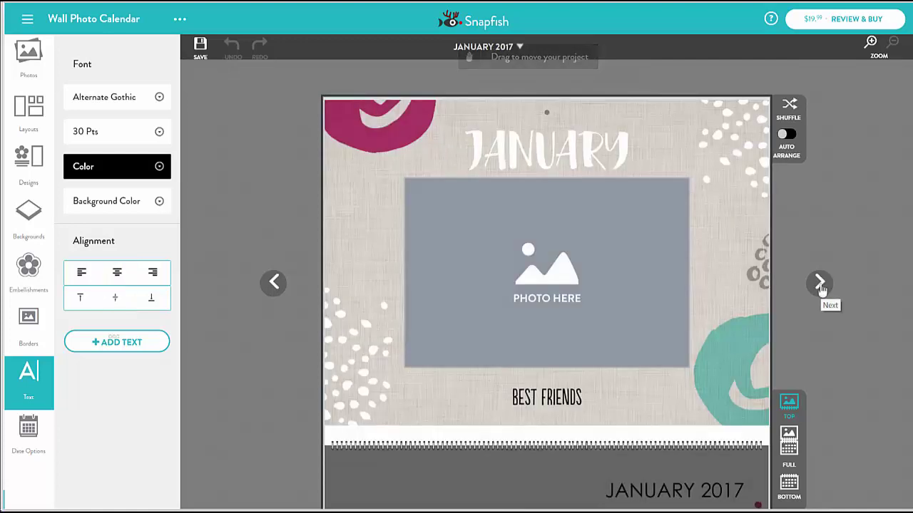
left_click(820, 283)
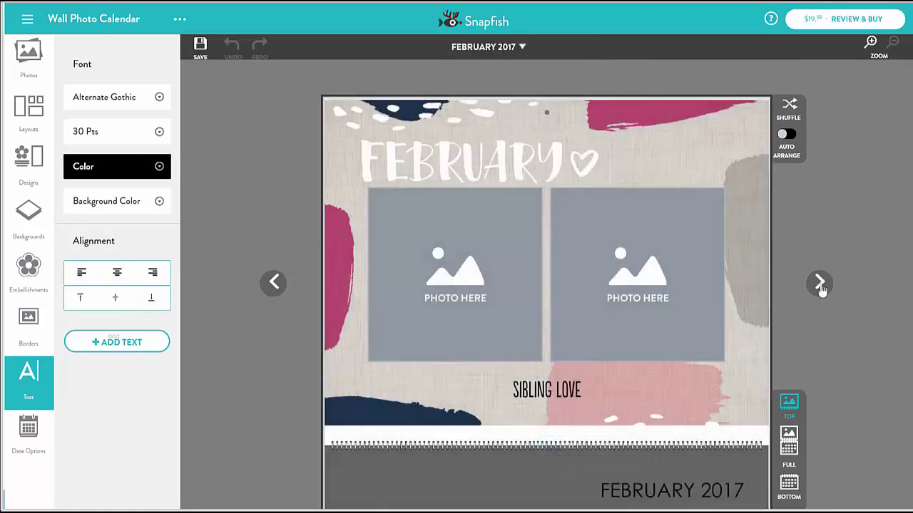
left_click(523, 48)
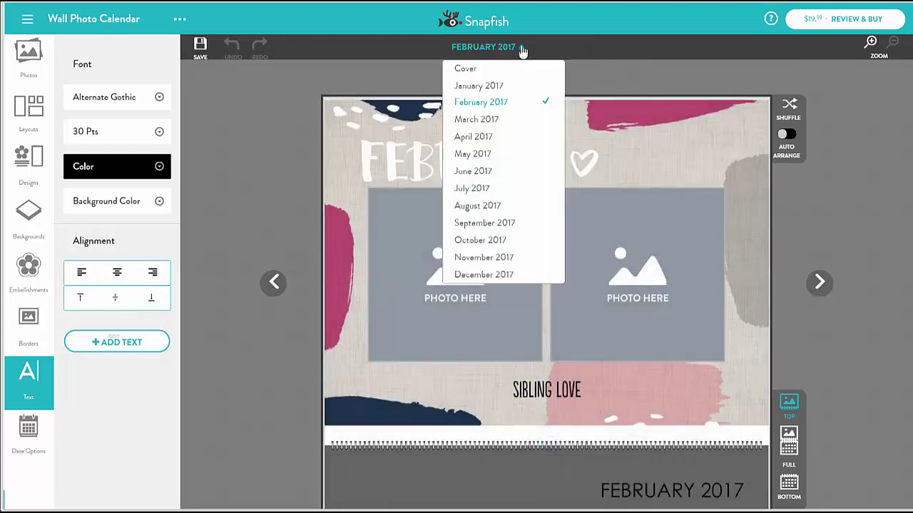
left_click(473, 154)
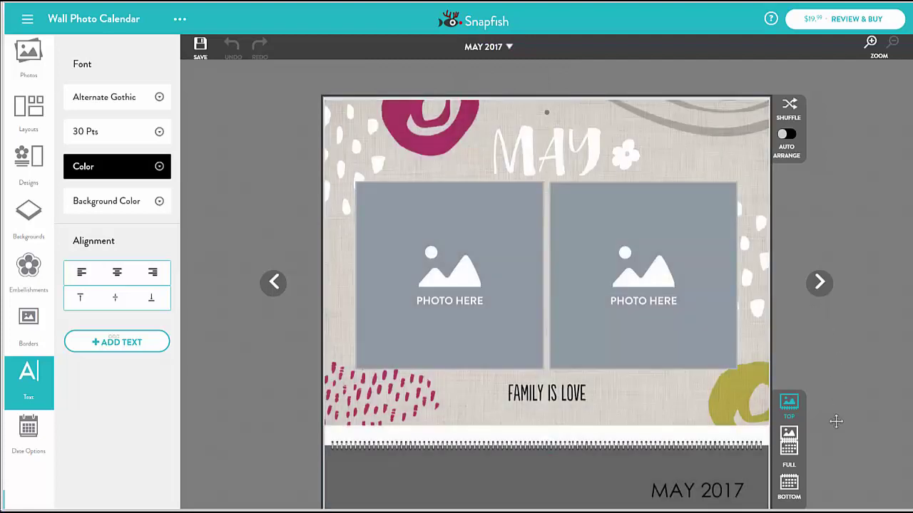
- Show May's enlarged calendar grid, zoom in and back out, and close the text options
left_click(793, 446)
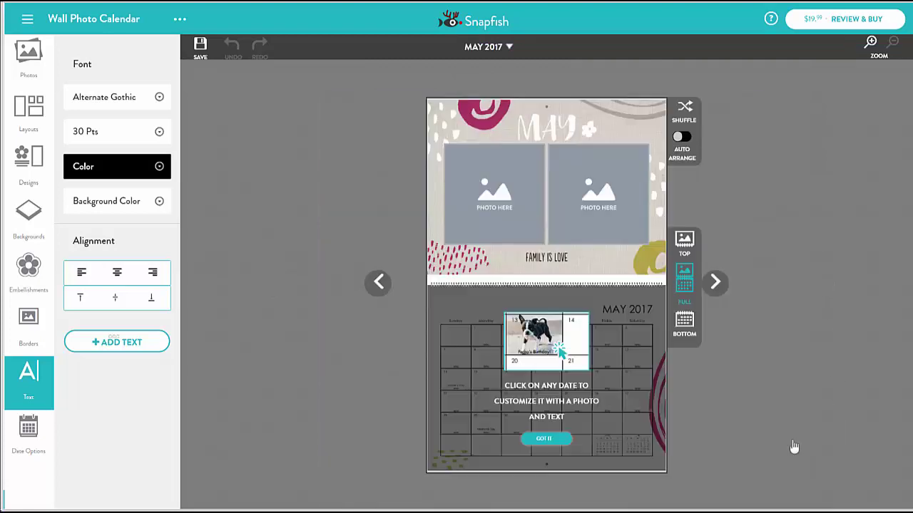
left_click(687, 326)
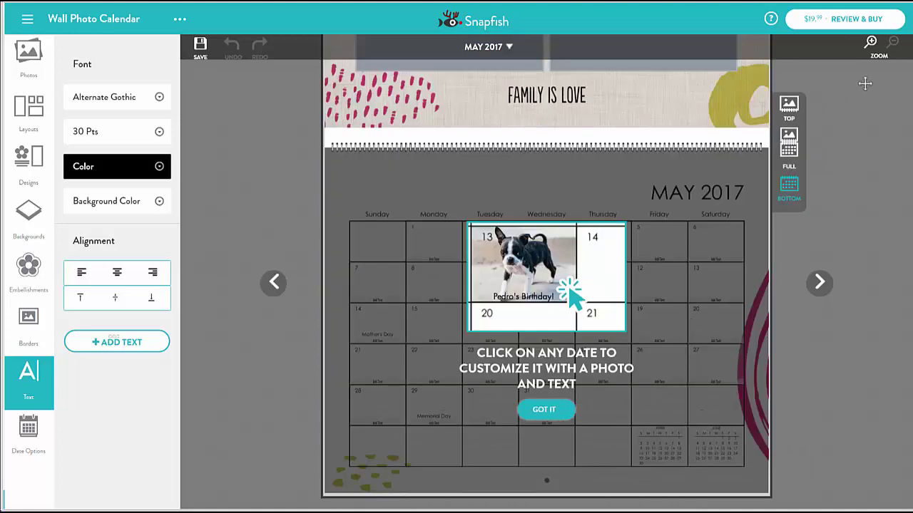
left_click(871, 43)
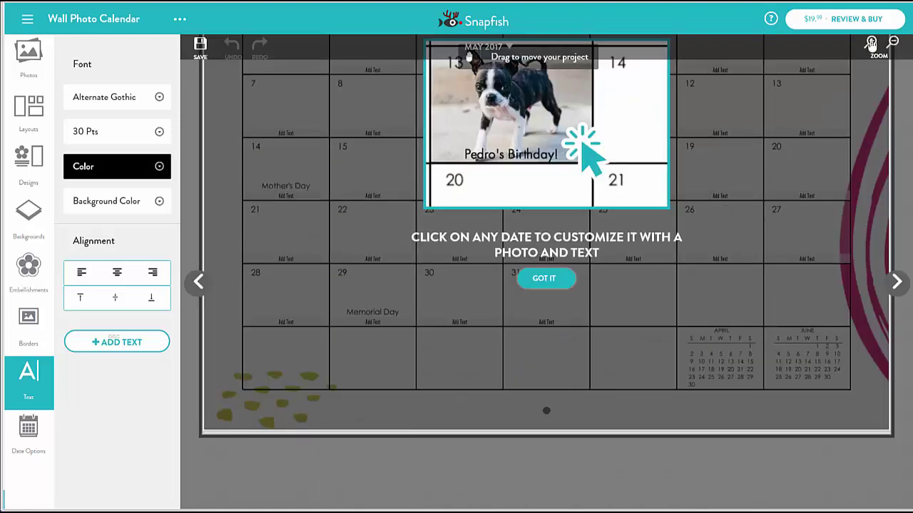
left_click(894, 45)
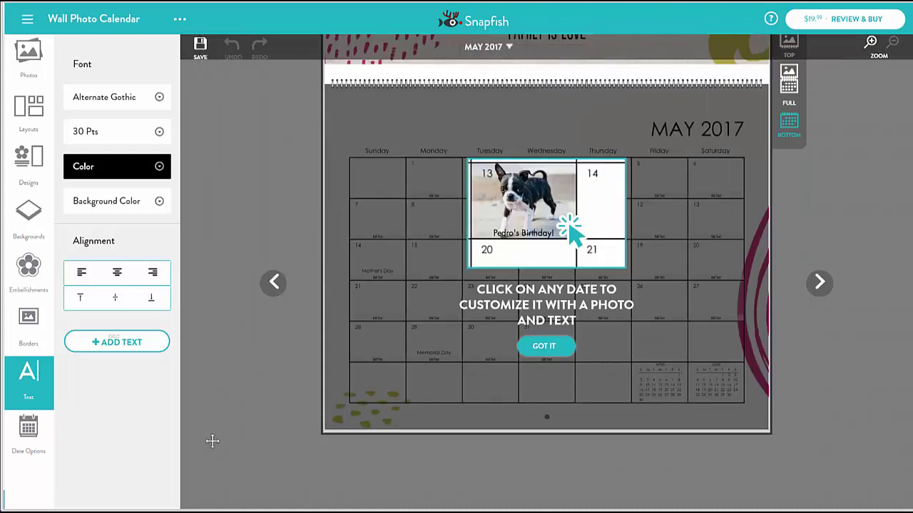
left_click(39, 387)
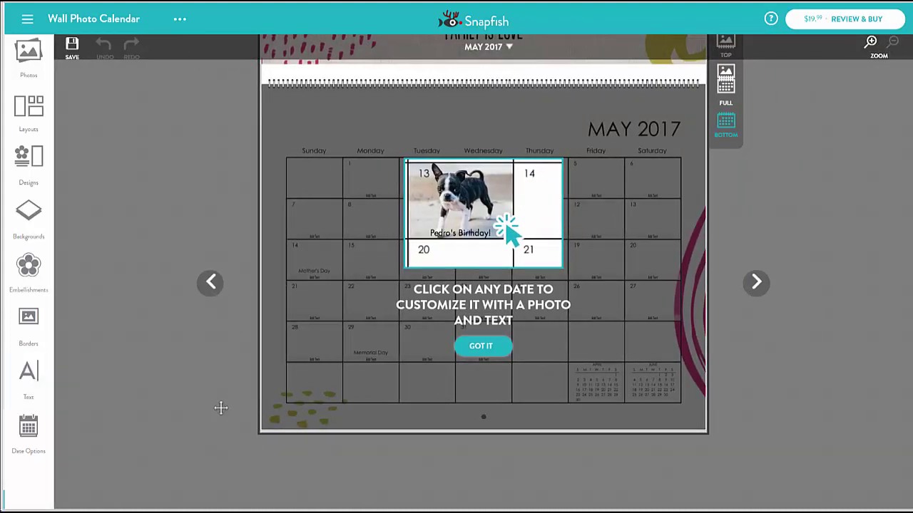
- Go to the cover and delete the OUR FAMILY caption, leaving only 2017
left_click(508, 48)
left_click(465, 69)
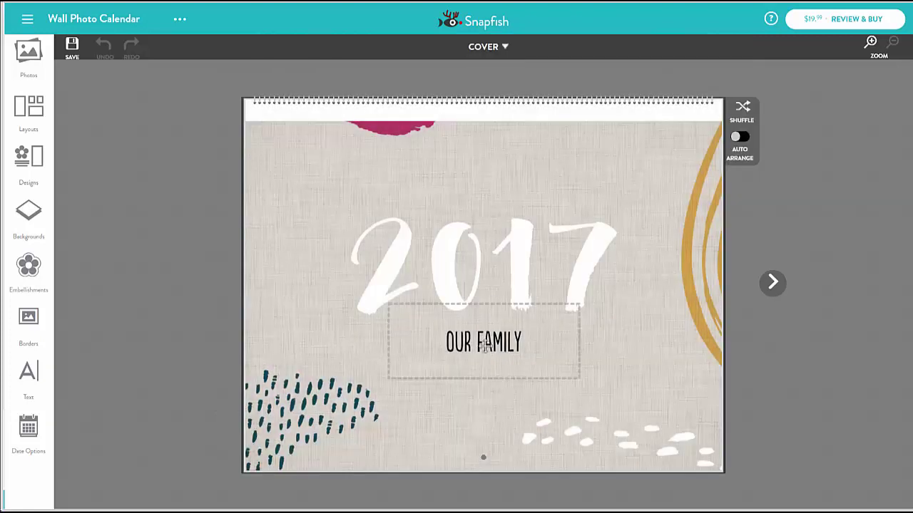
left_click(491, 346)
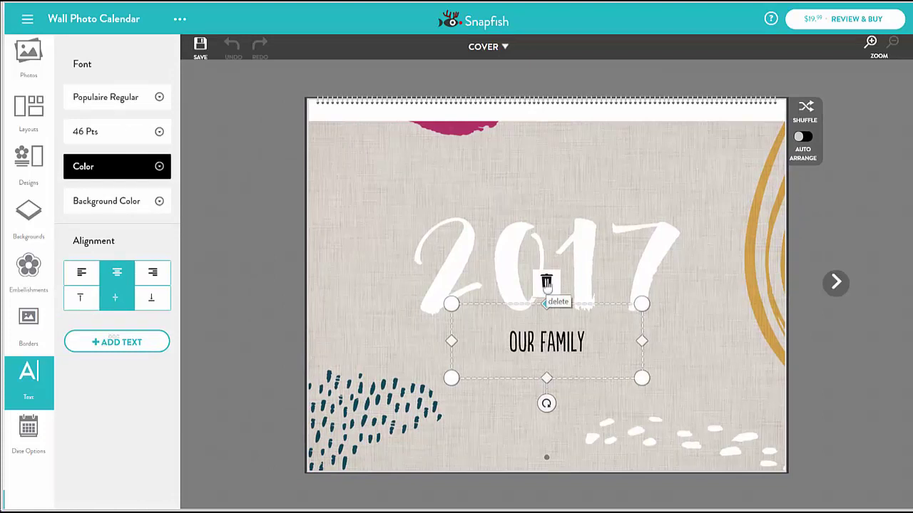
left_click(546, 283)
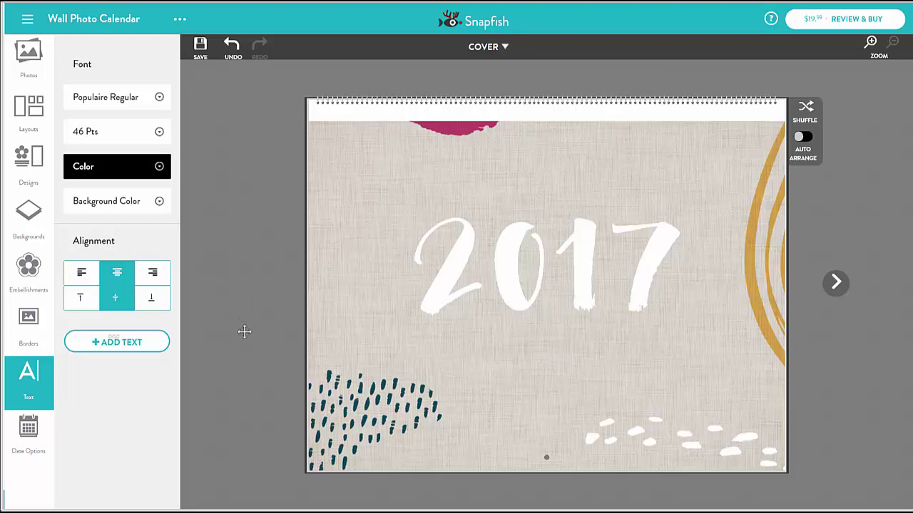
- Add all 17 Napa album photos to the calendar and autofill them
left_click(32, 60)
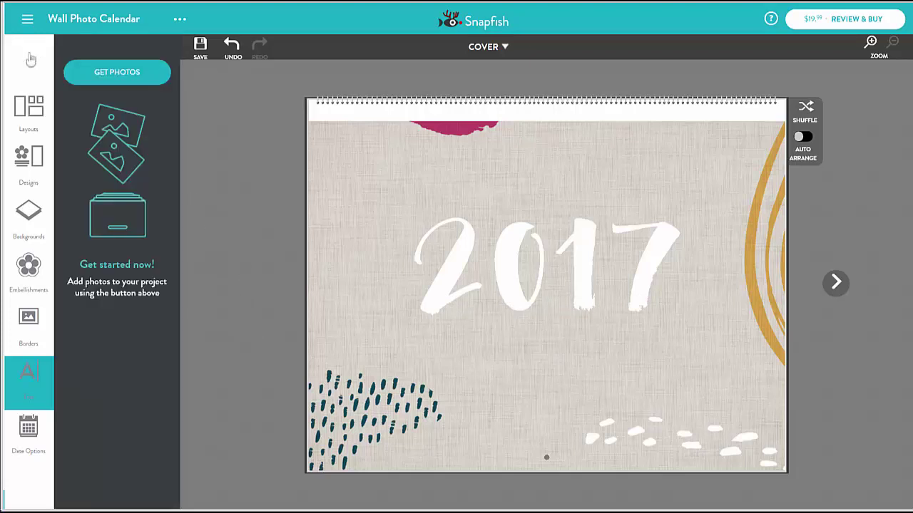
left_click(132, 77)
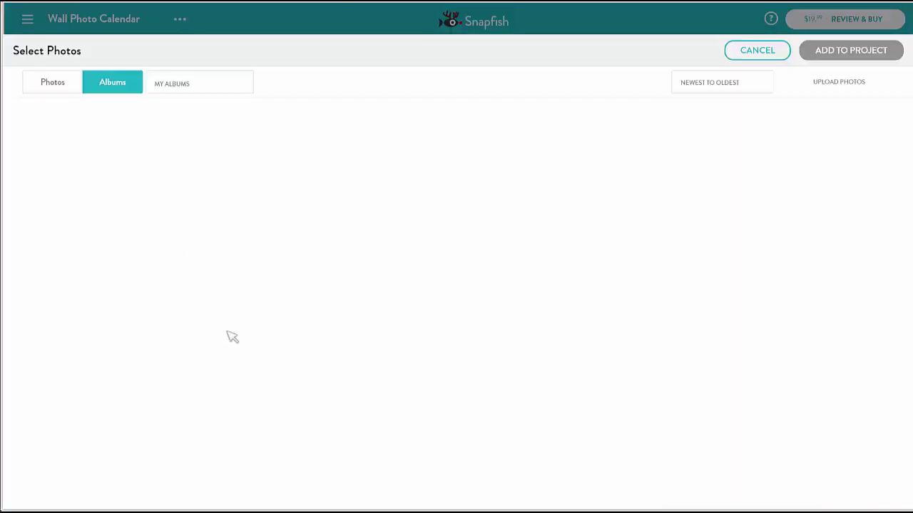
scroll(214, 349, "down", 6)
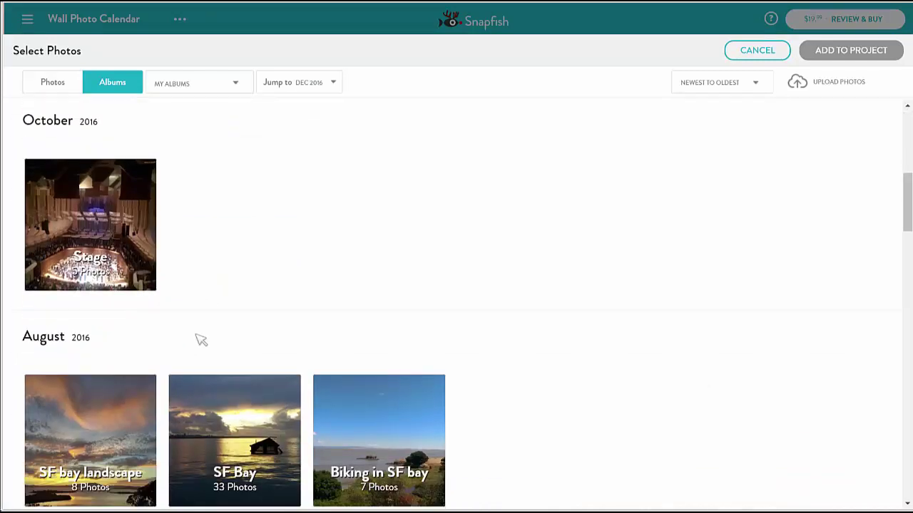
scroll(201, 340, "down", 12)
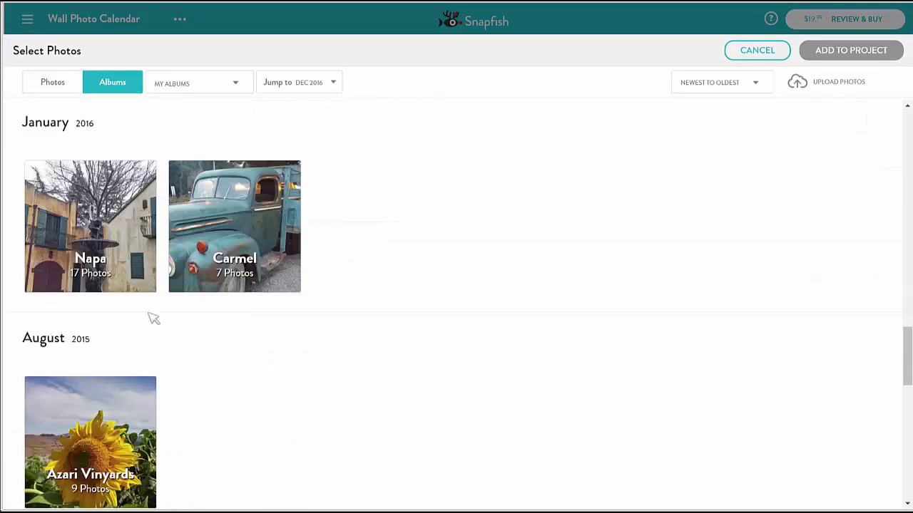
left_click(81, 255)
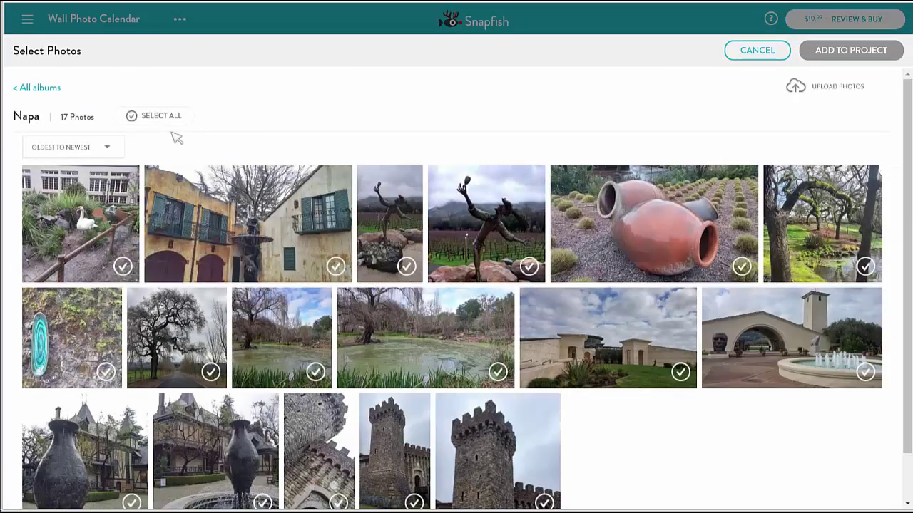
left_click(163, 117)
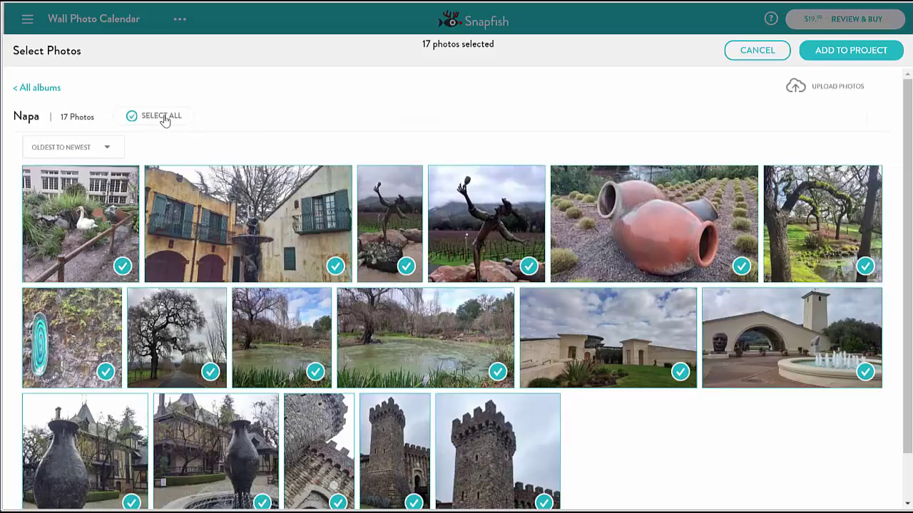
left_click(847, 50)
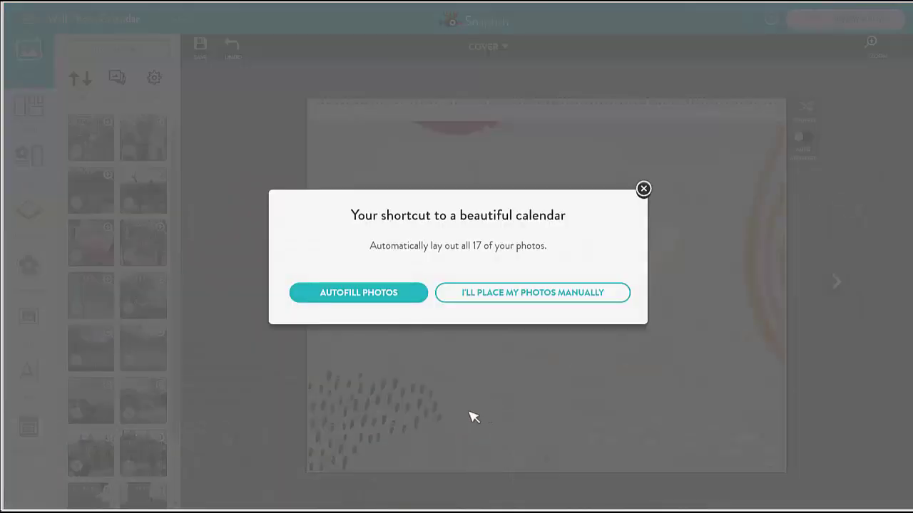
left_click(402, 293)
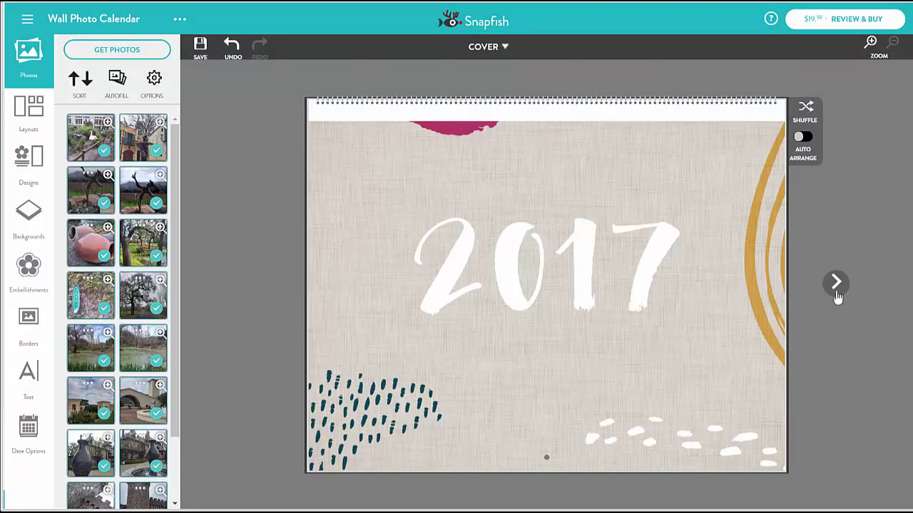
- Page forward through January and February to the March 2017 page
left_click(837, 284)
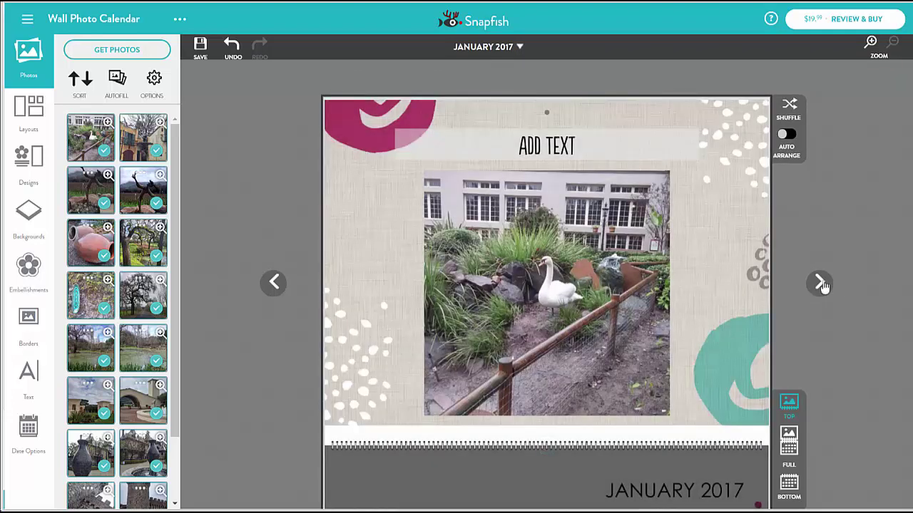
left_click(822, 285)
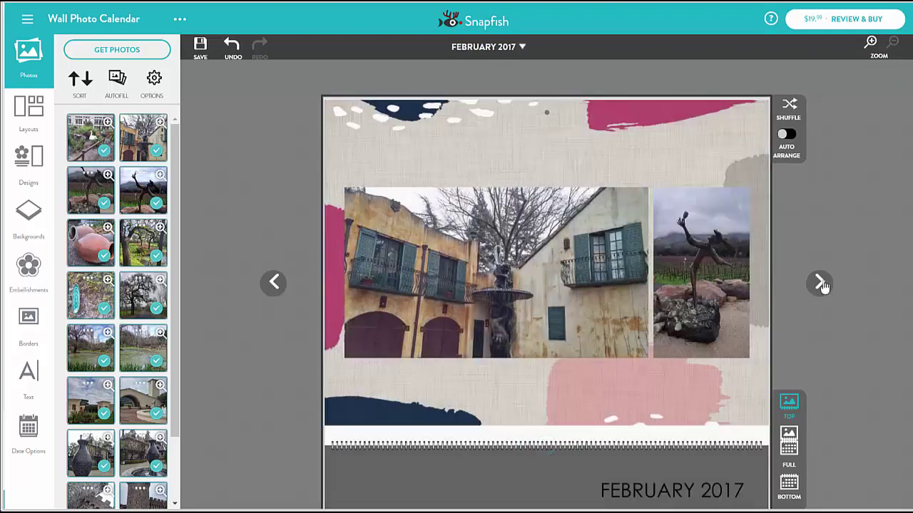
left_click(821, 284)
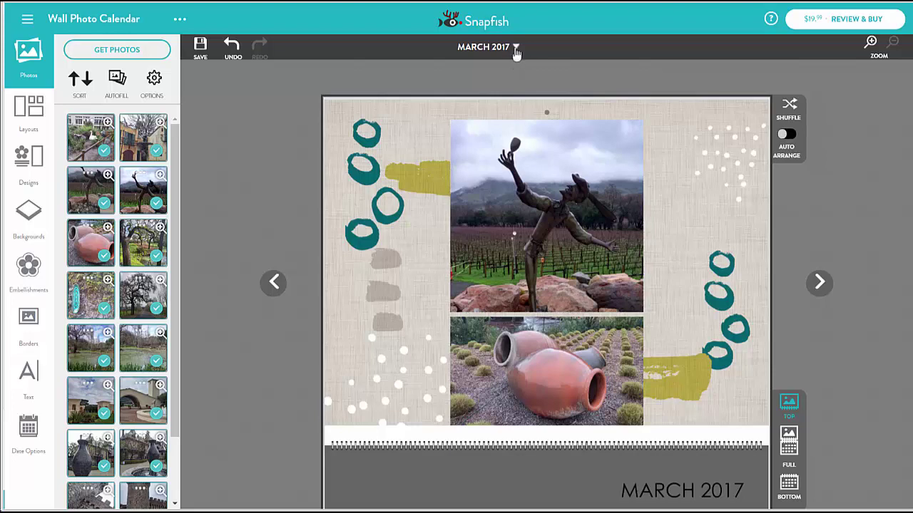
- On June 2017, turn on Auto Arrange, add the fountain photo, and shuffle the layout twice
left_click(516, 47)
left_click(473, 171)
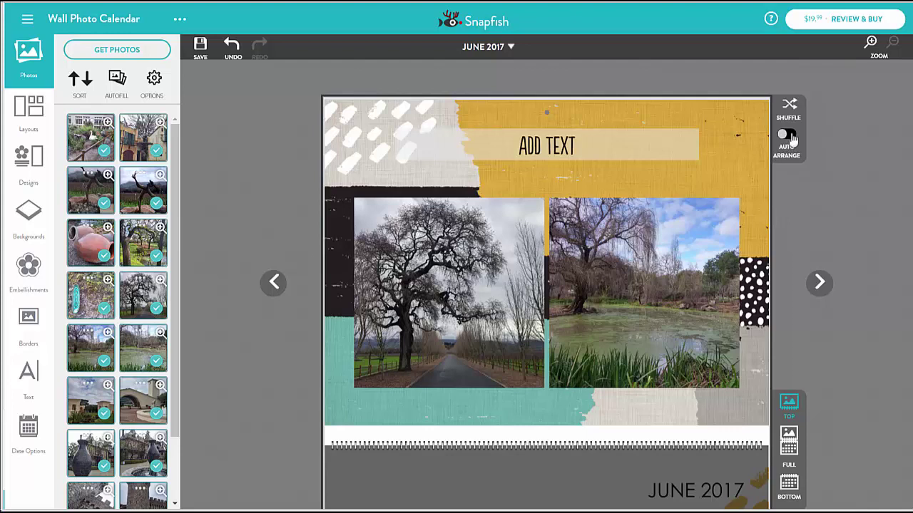
left_click(786, 134)
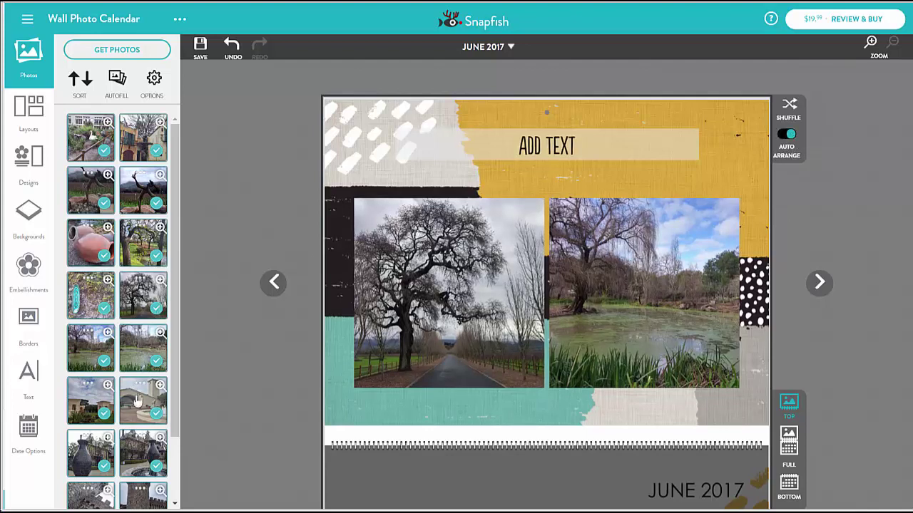
left_click_drag(139, 447, 415, 172)
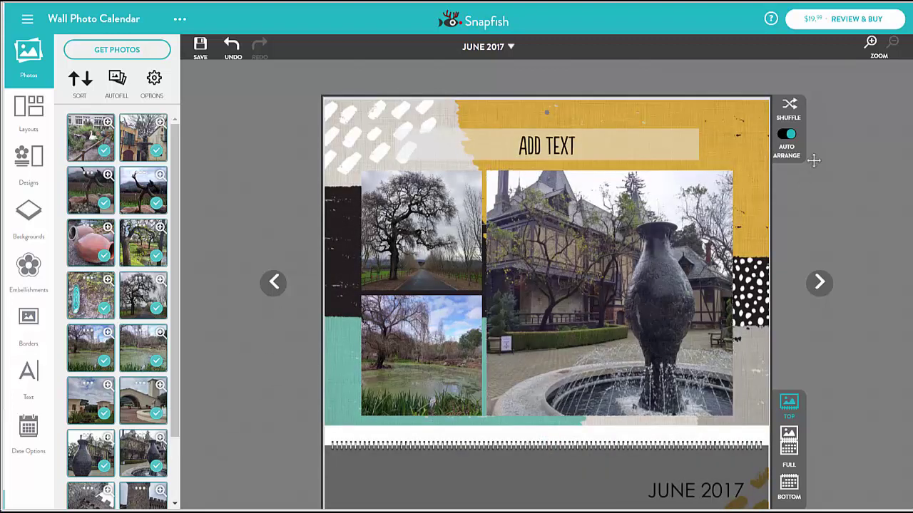
left_click(791, 107)
left_click(790, 107)
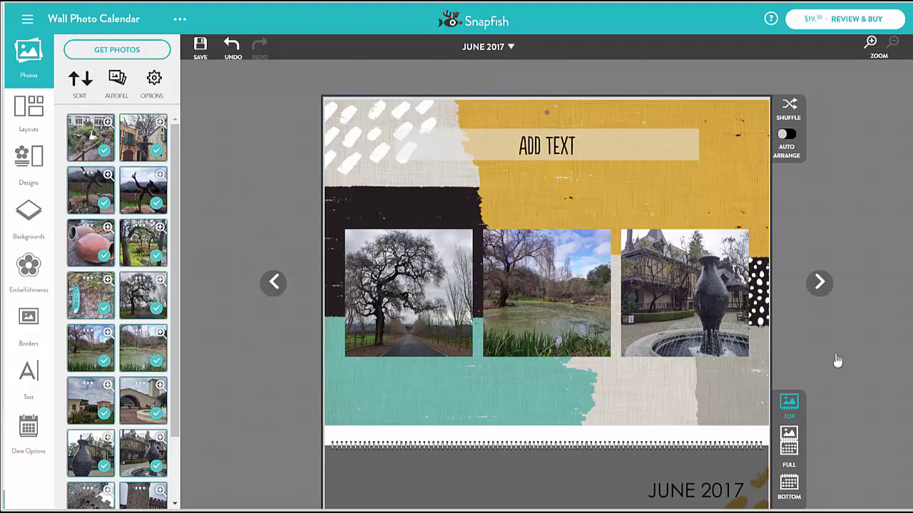
- On July 2017, undo the last change, show the grid, then jump to March 2017
left_click(819, 283)
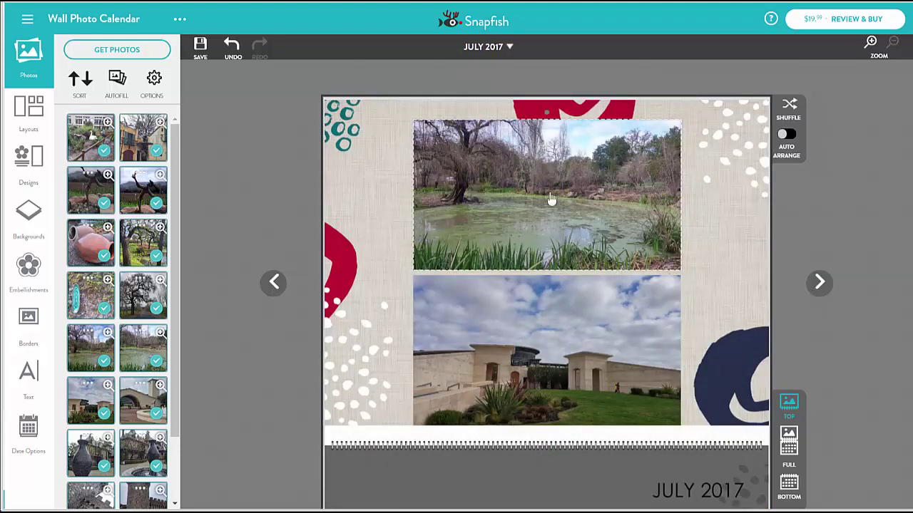
left_click(550, 195)
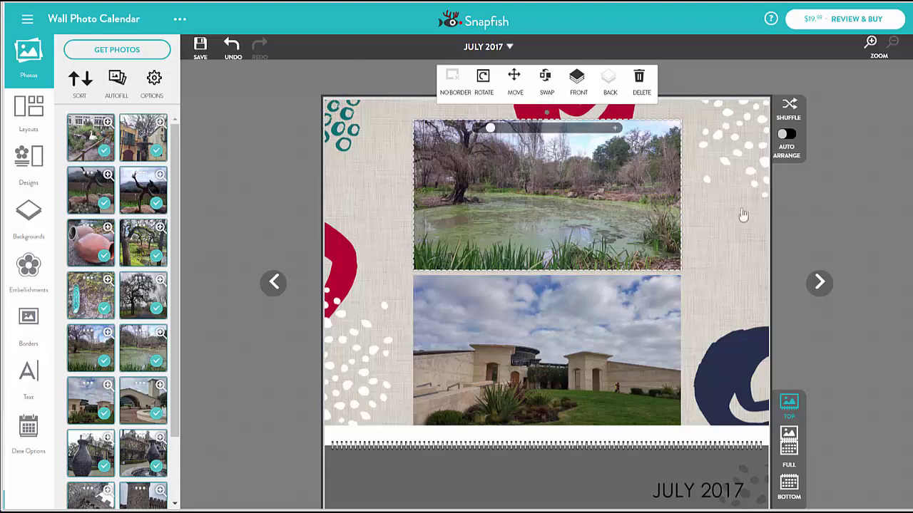
key("ctrl+z")
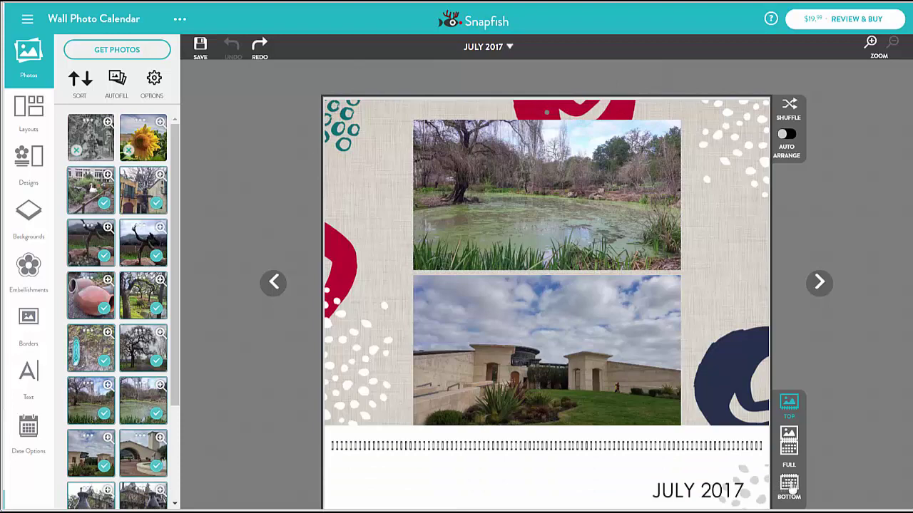
left_click(789, 487)
left_click(505, 48)
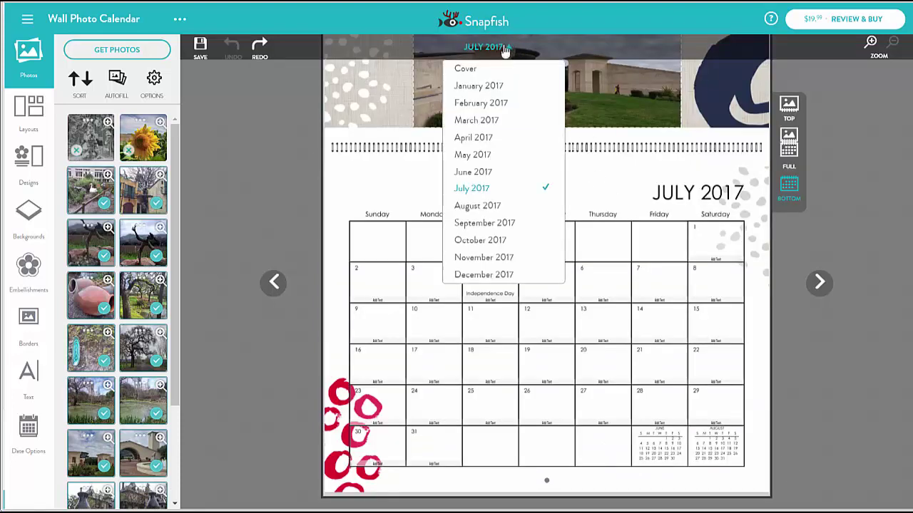
left_click(478, 120)
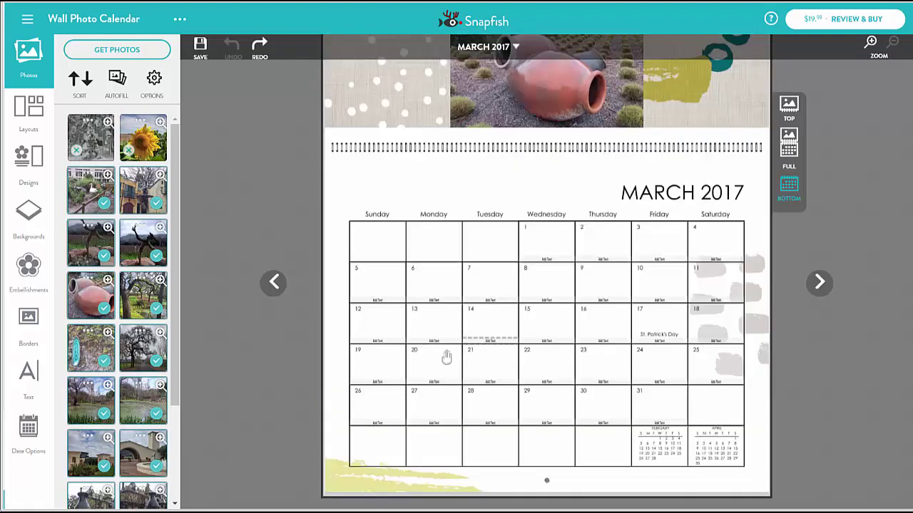
- Import the saved First Day of Spring event from March's saved dates
left_click(32, 426)
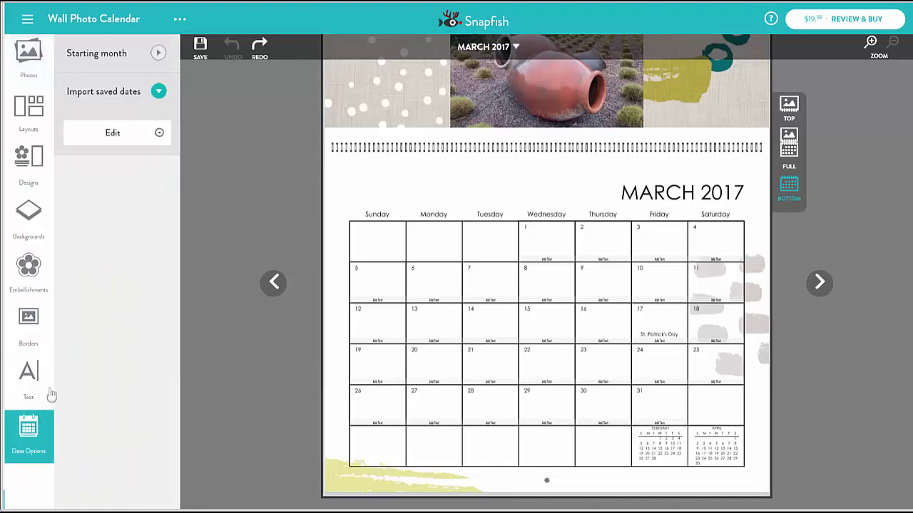
left_click(160, 134)
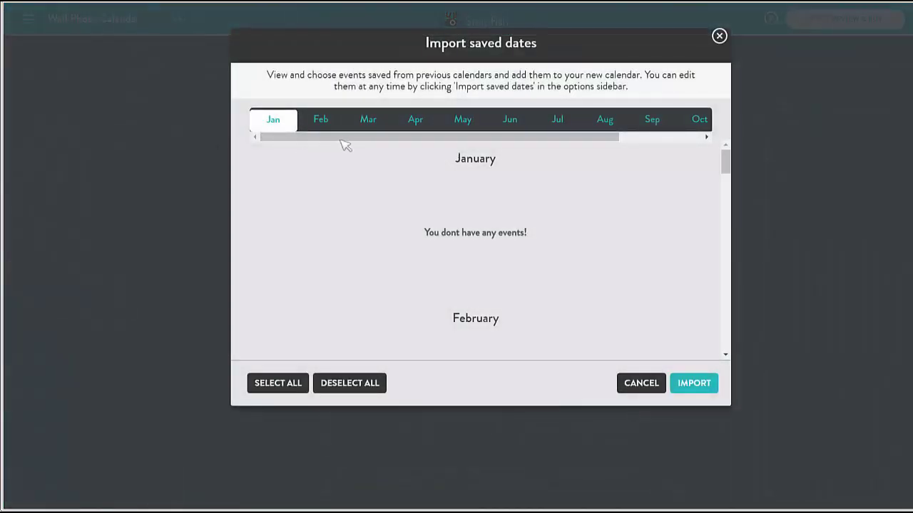
left_click(368, 121)
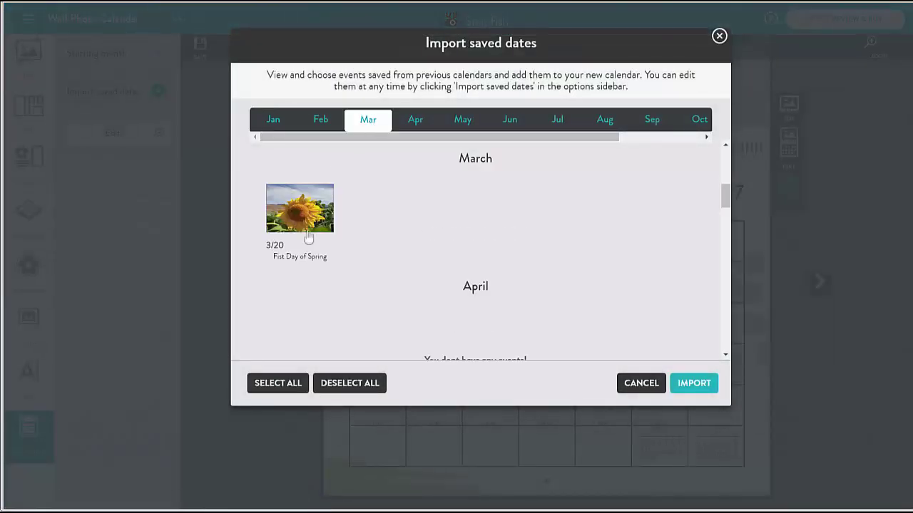
left_click(281, 384)
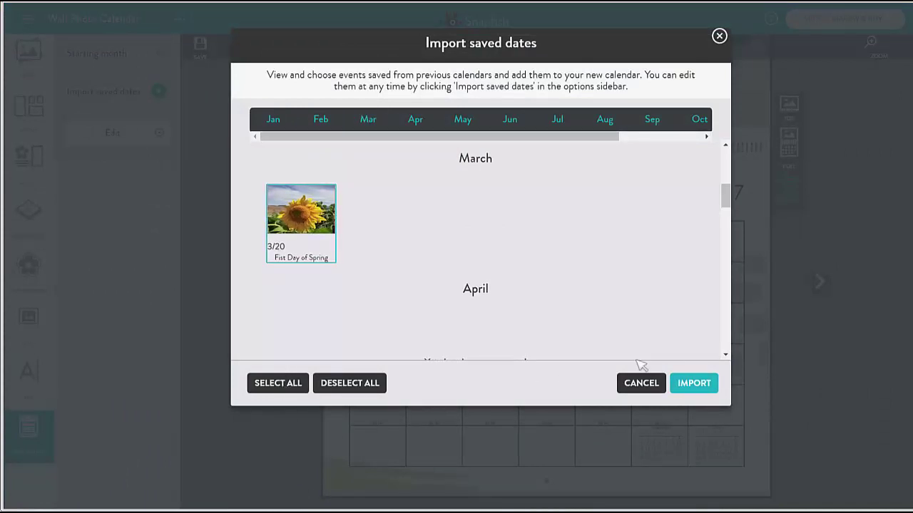
left_click(694, 384)
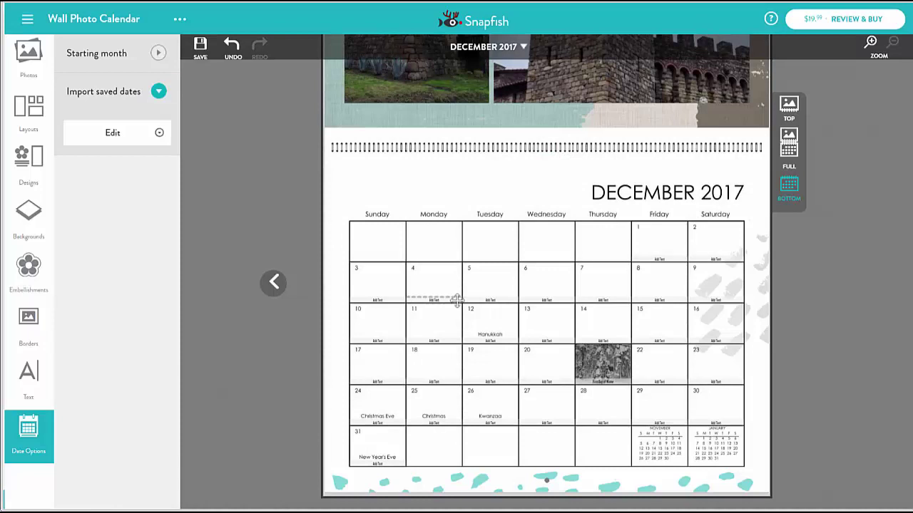
- Check the March 2017 page, then open the July 20 date editor on July 2017
left_click(524, 56)
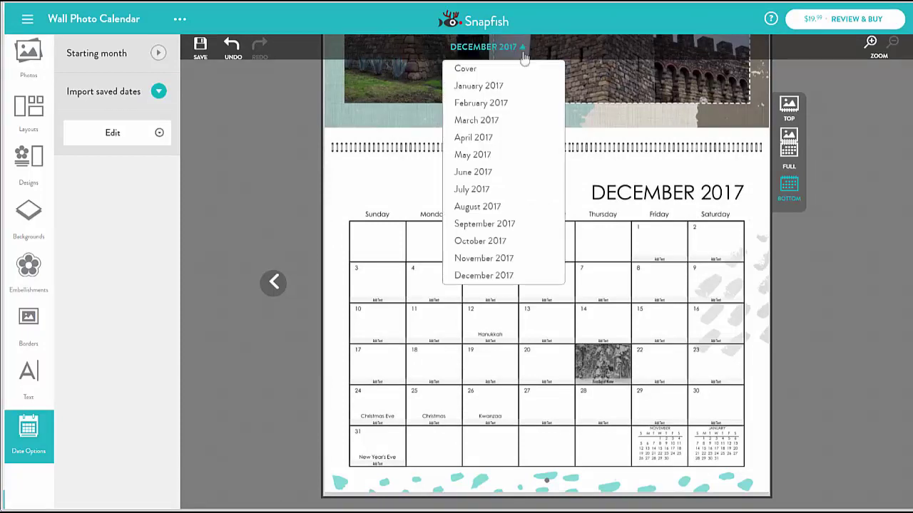
left_click(478, 121)
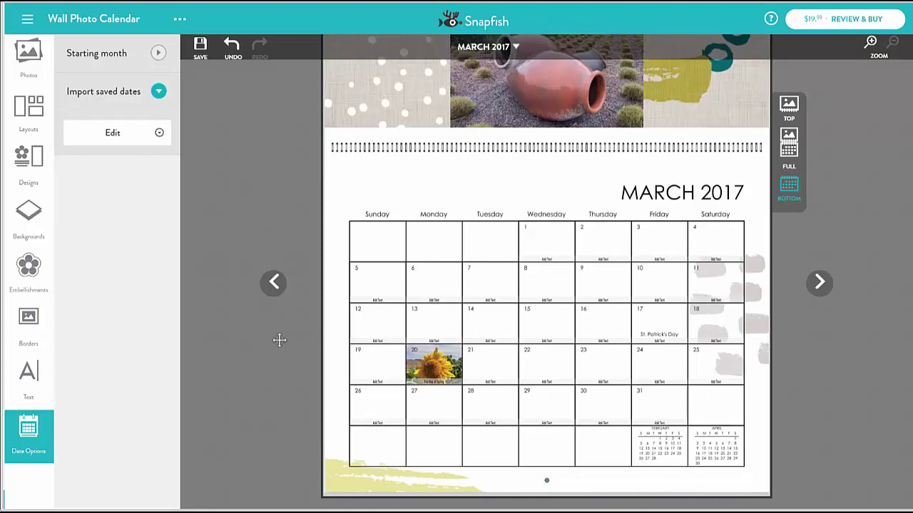
left_click(515, 49)
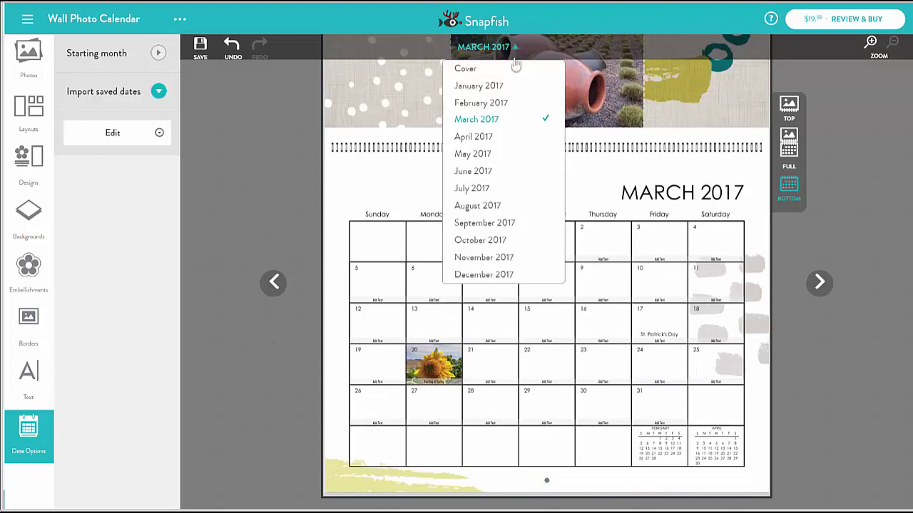
left_click(471, 189)
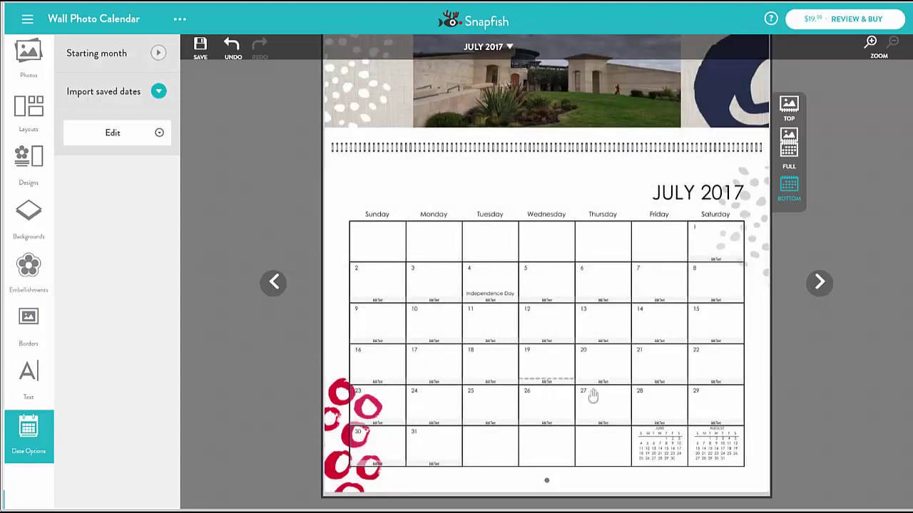
left_click(587, 379)
- Write the birthday caption ('... Bday') into the July 20 date entry
left_click(553, 313)
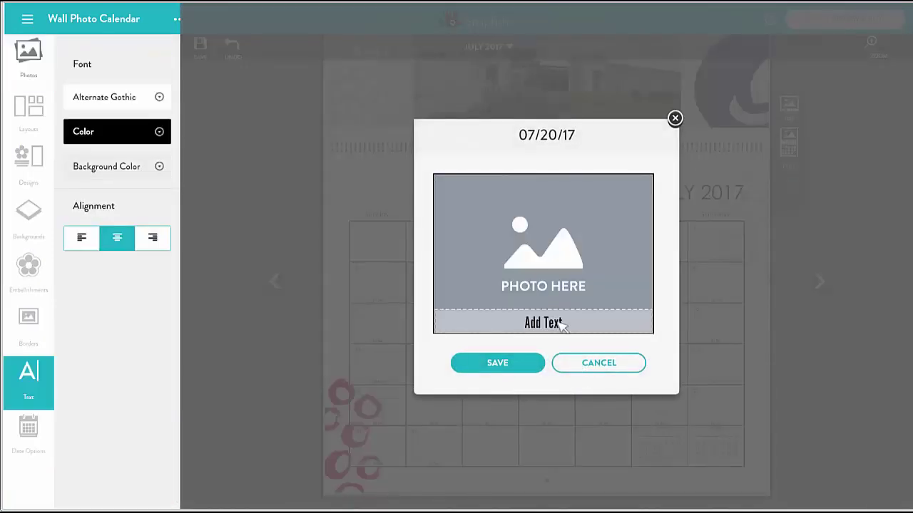
left_click(560, 326)
type("Quin")
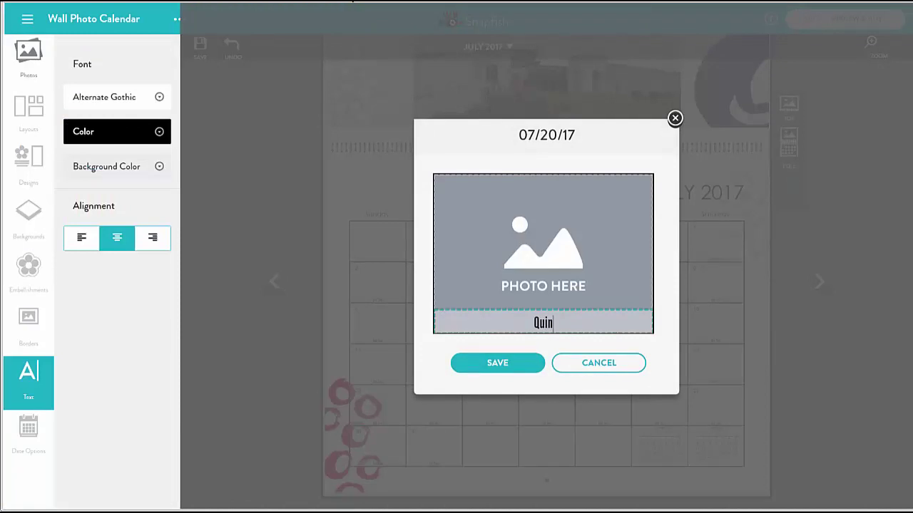
type("n's Bday")
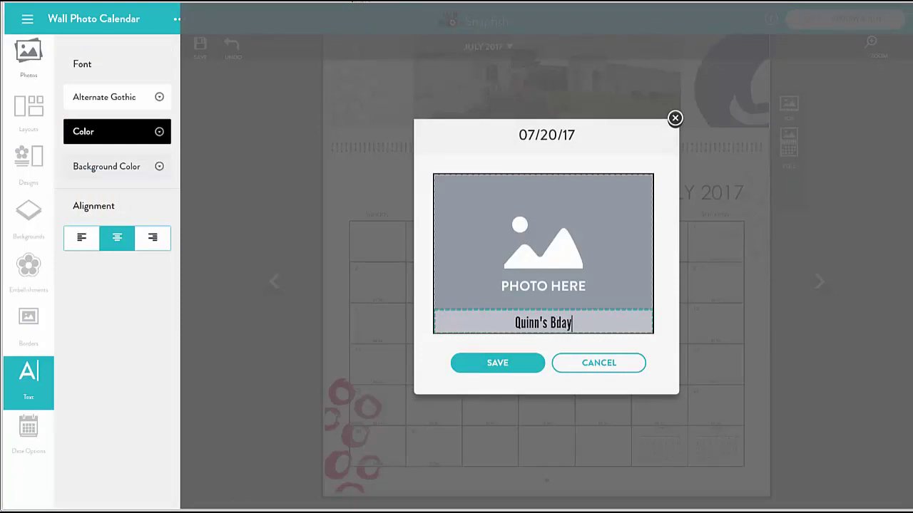
left_click(32, 59)
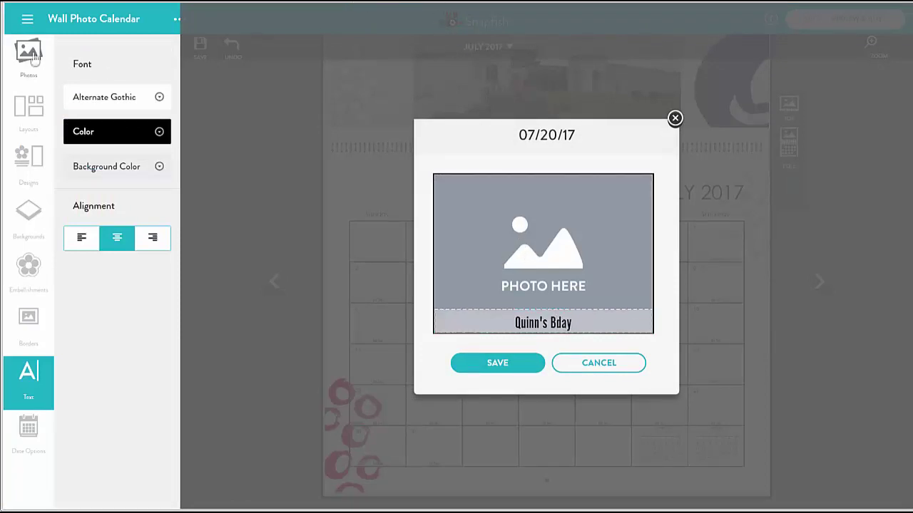
- Select the girl-in-blue-hat photo from the family album to import
left_click(31, 57)
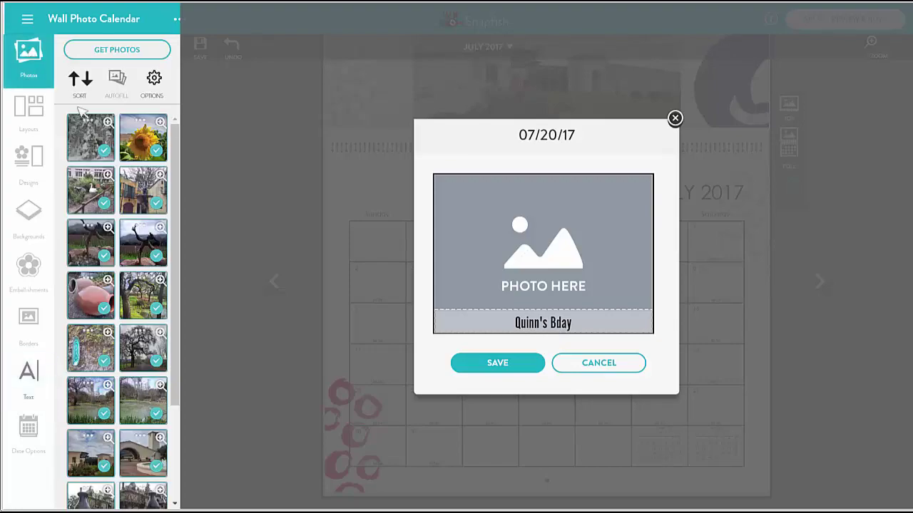
left_click(117, 50)
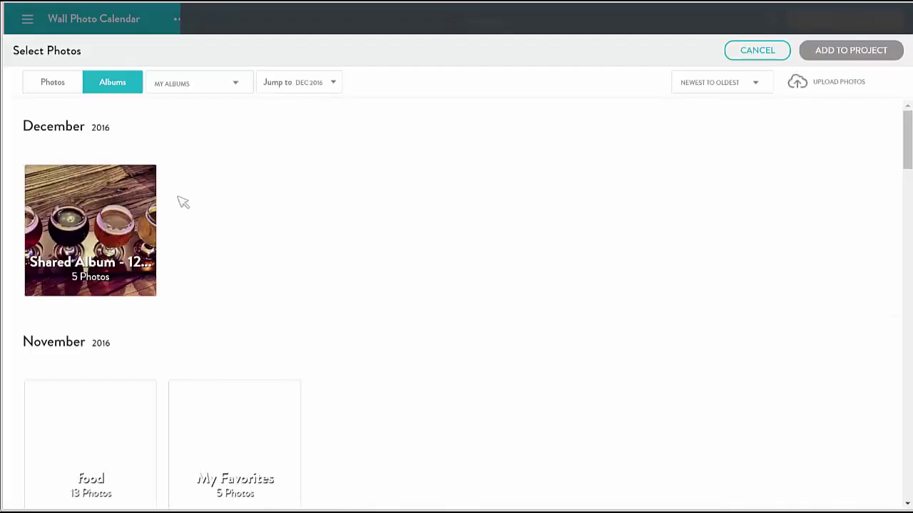
scroll(191, 252, "down", 10)
left_click(128, 261)
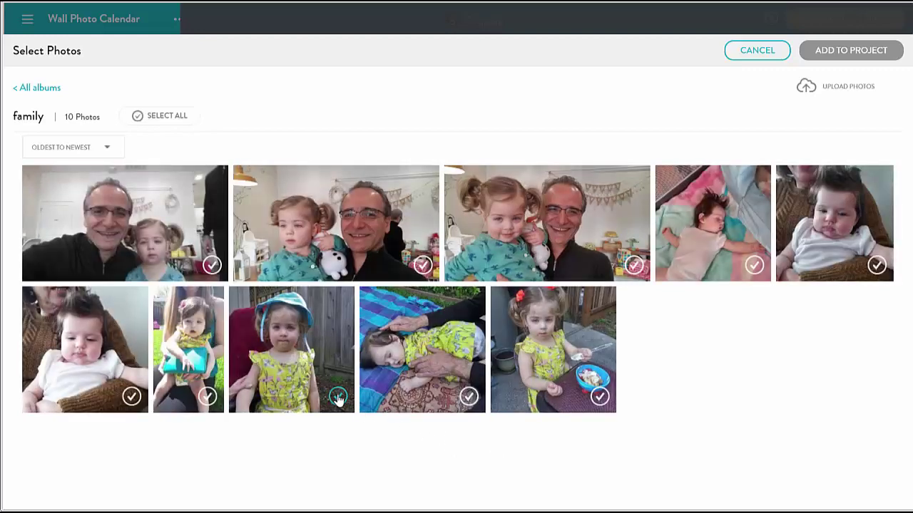
left_click(338, 397)
- Add the blue-hat photo to the project, place it in the July 20 square, and save
left_click(851, 50)
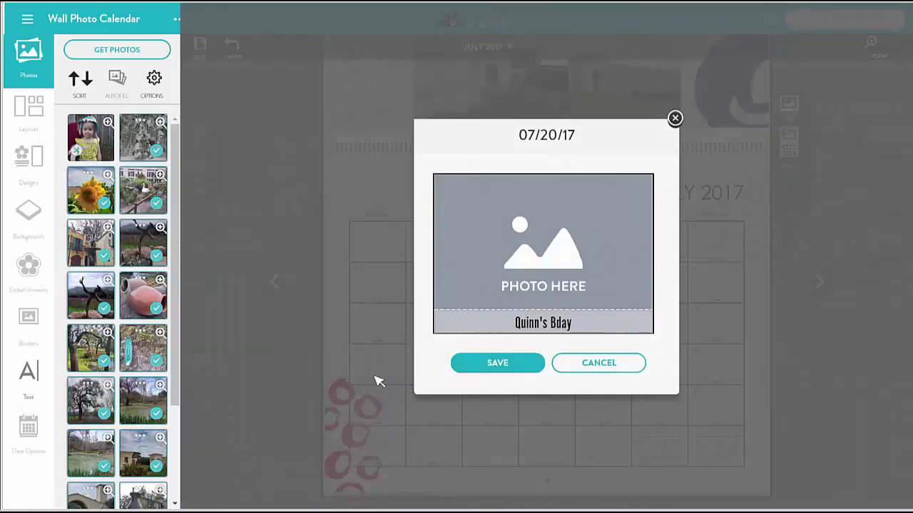
left_click_drag(91, 138, 543, 246)
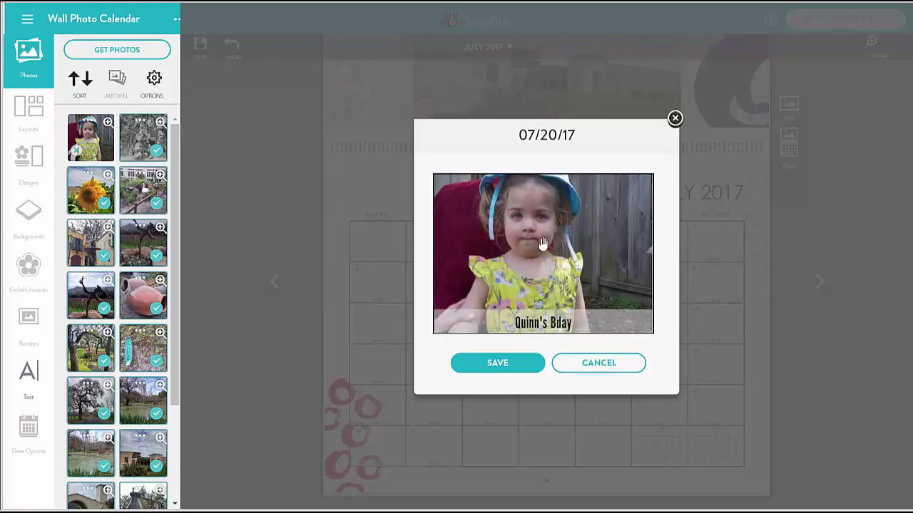
left_click(498, 363)
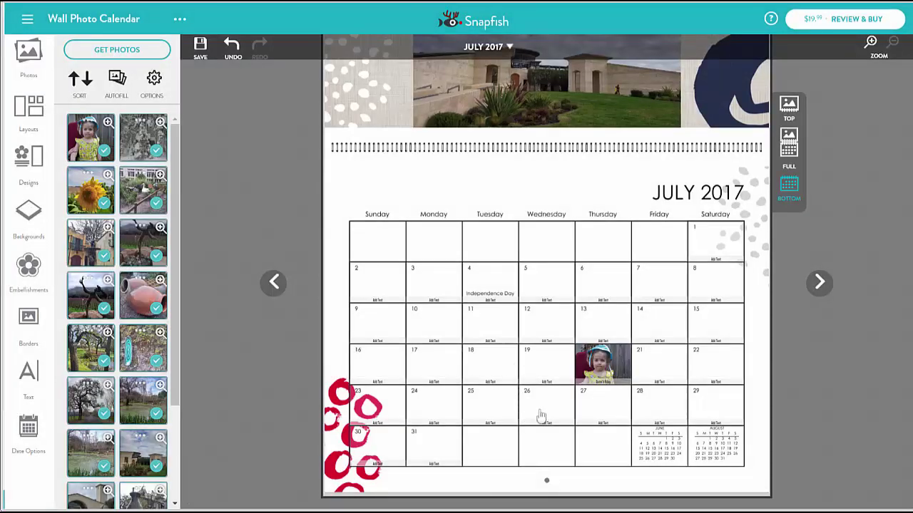
- Go to the cover and save the project as 'Wall Photo Calendar 2017'
left_click(511, 48)
left_click(468, 68)
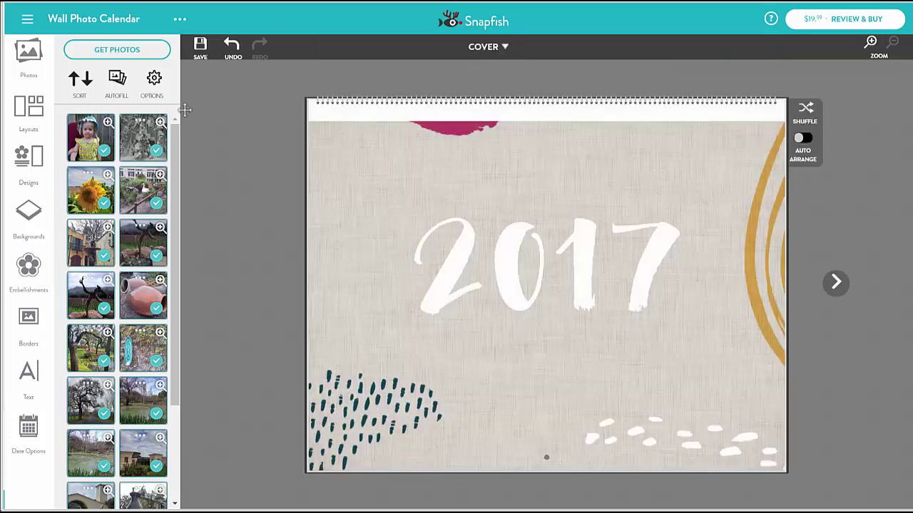
left_click(180, 19)
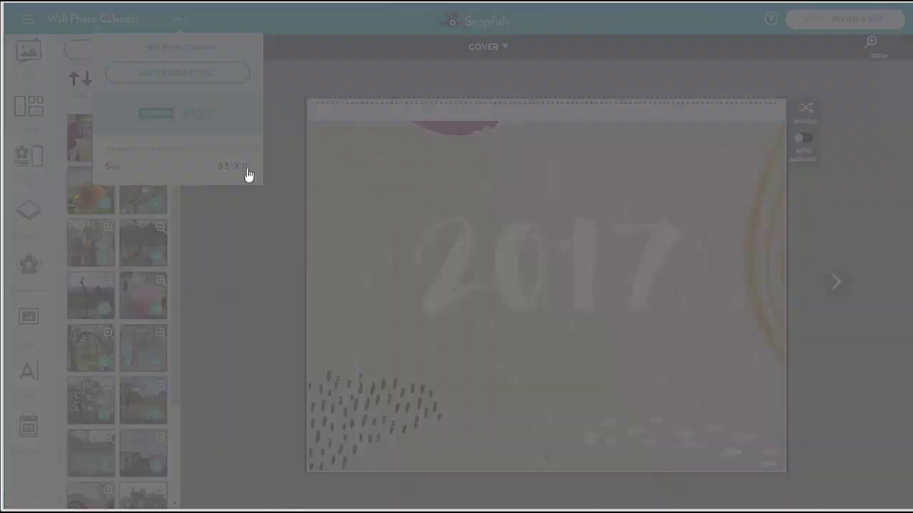
left_click(420, 251)
type("2017")
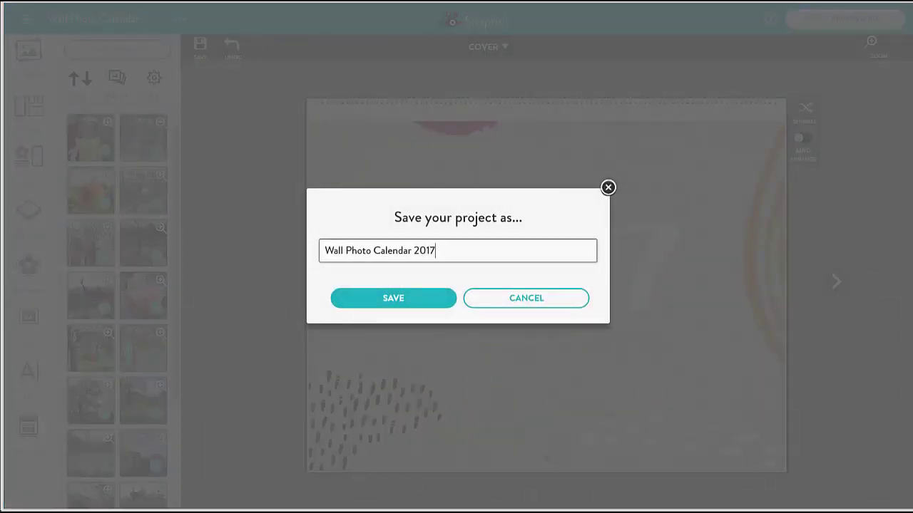
left_click(393, 300)
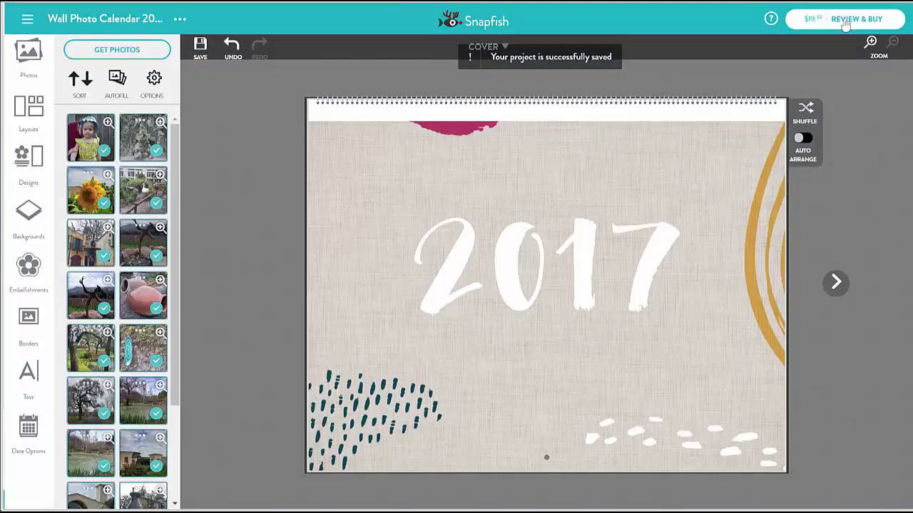
- Open the review preview and page from the cover to March 2017
left_click(846, 21)
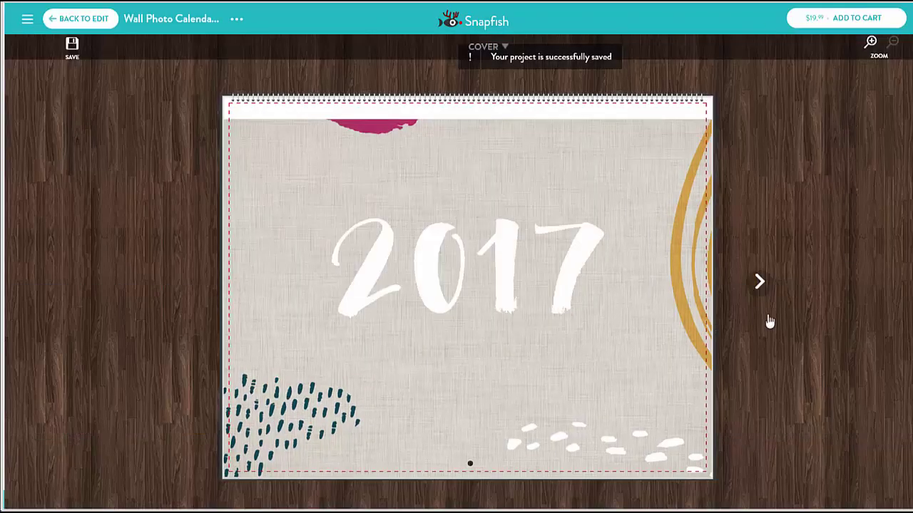
left_click(760, 282)
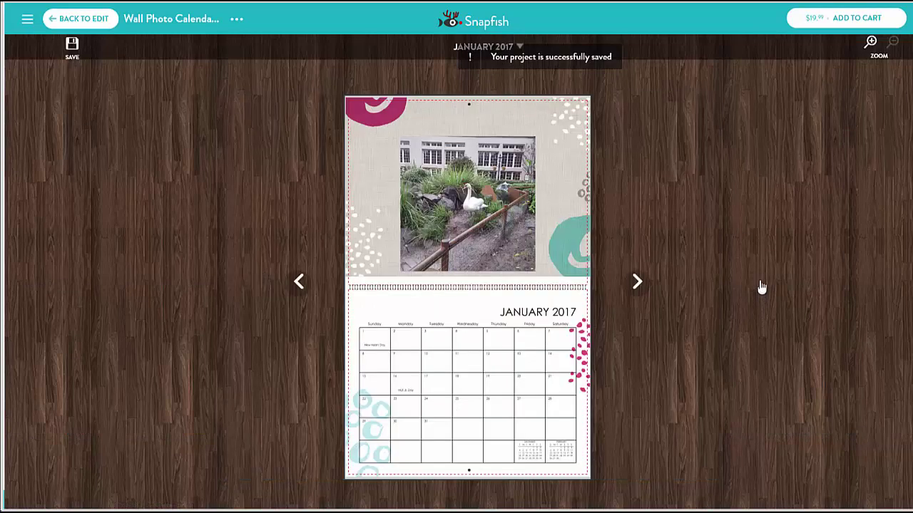
left_click(636, 284)
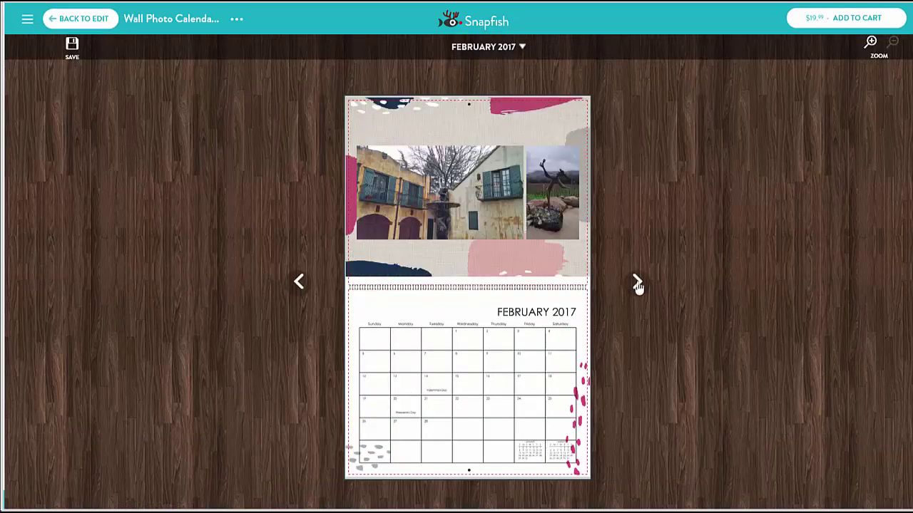
left_click(637, 285)
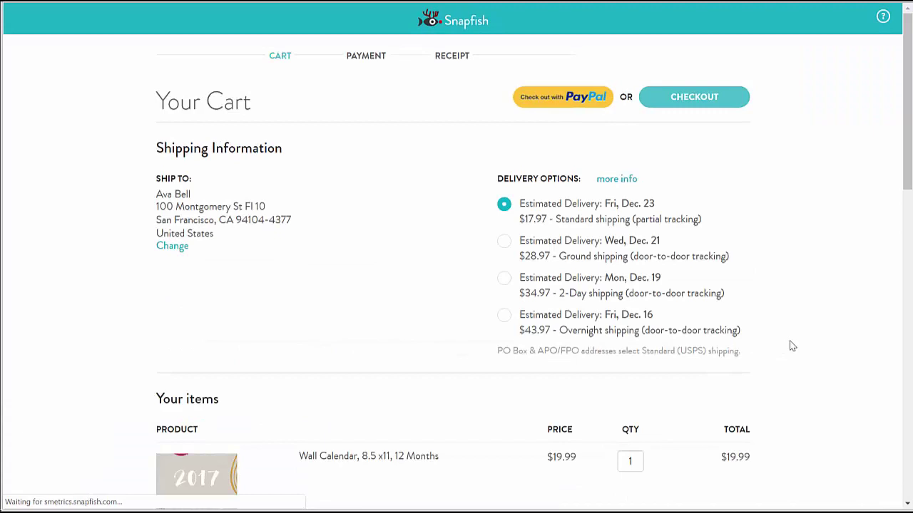
- Scroll down the cart page to view the listed items
scroll(792, 346, "down", 3)
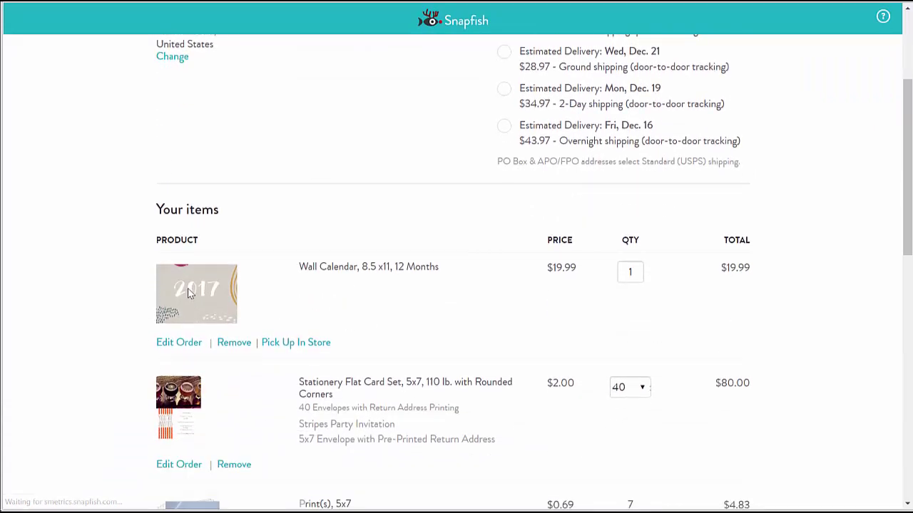